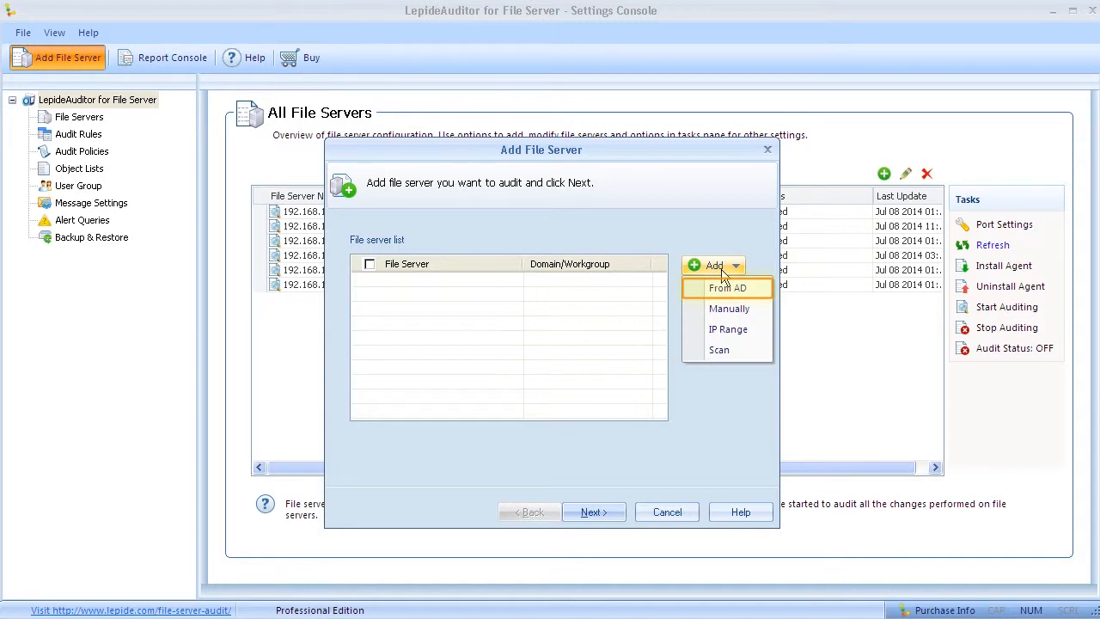
key("Down")
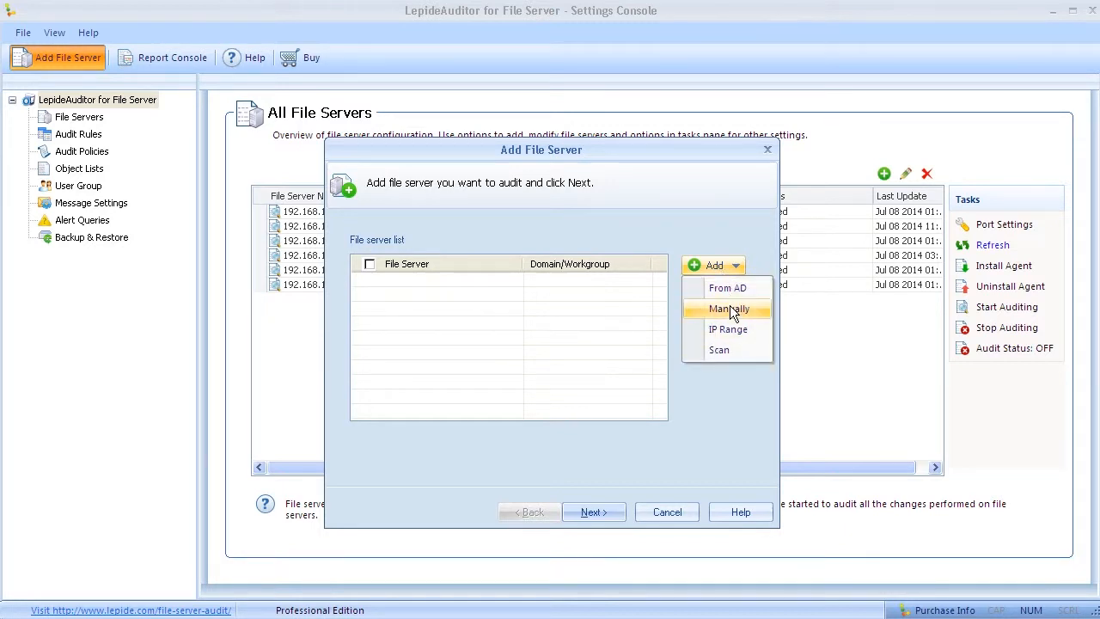
Step: Add a file server manually: enter 192.168.10.232 with domain Sasaram
left_click(729, 310)
type("192.168.10.232")
key("Tab")
type("Sasaram")
Step: Verify the server is available, add it to the server list, and continue to SQL settings
left_click(688, 245)
left_click(551, 368)
left_click(661, 273)
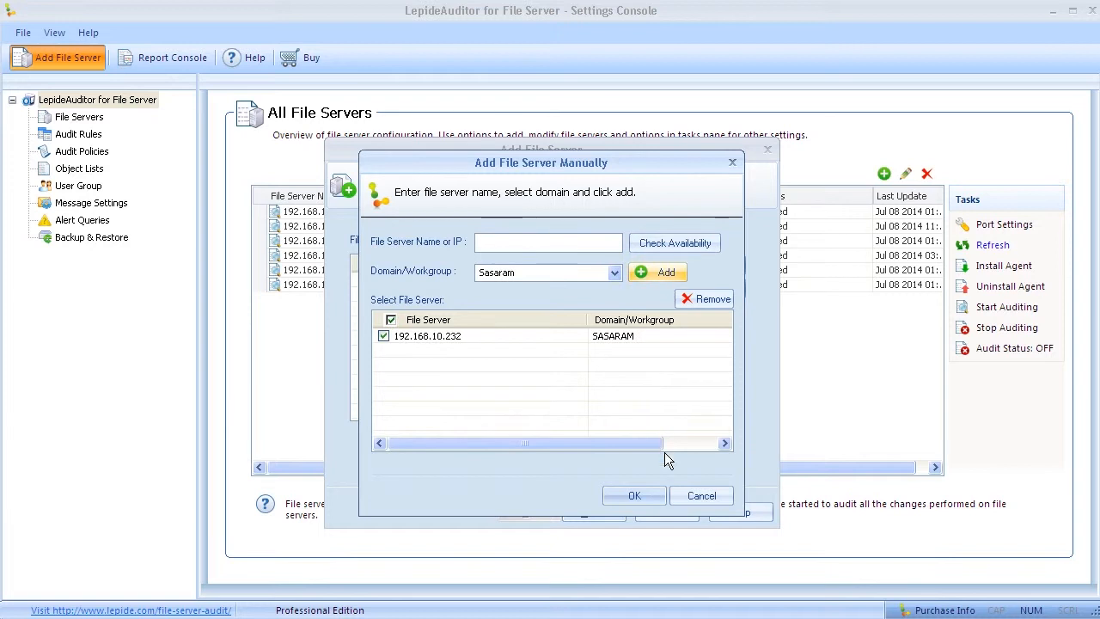
left_click(647, 495)
left_click(610, 513)
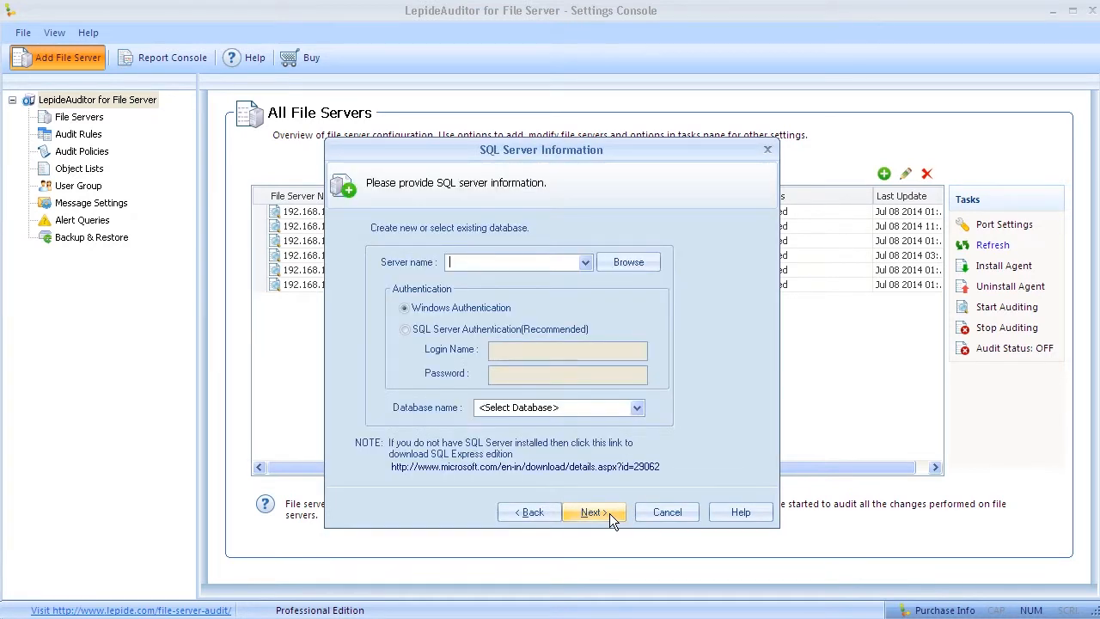
Step: Connect to Shashi-XP64\SQLEXPRESS using SQL Server authentication with the login credentials
left_click(633, 262)
left_click(555, 451)
type("Shashi-XP64\\SQLEXPRESS")
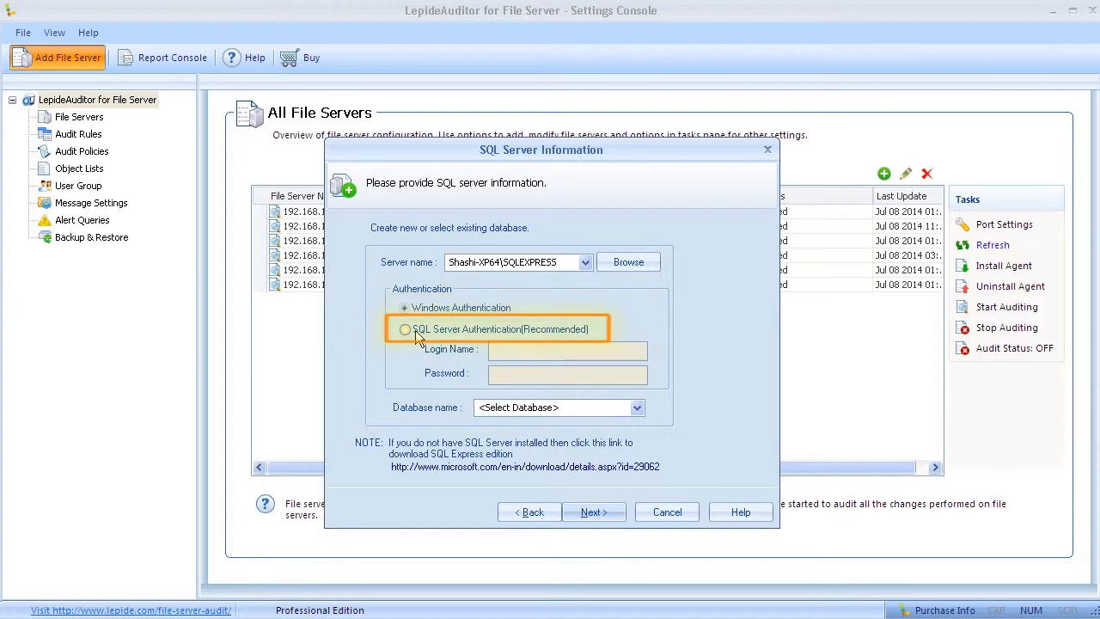
left_click(424, 335)
left_click(554, 354)
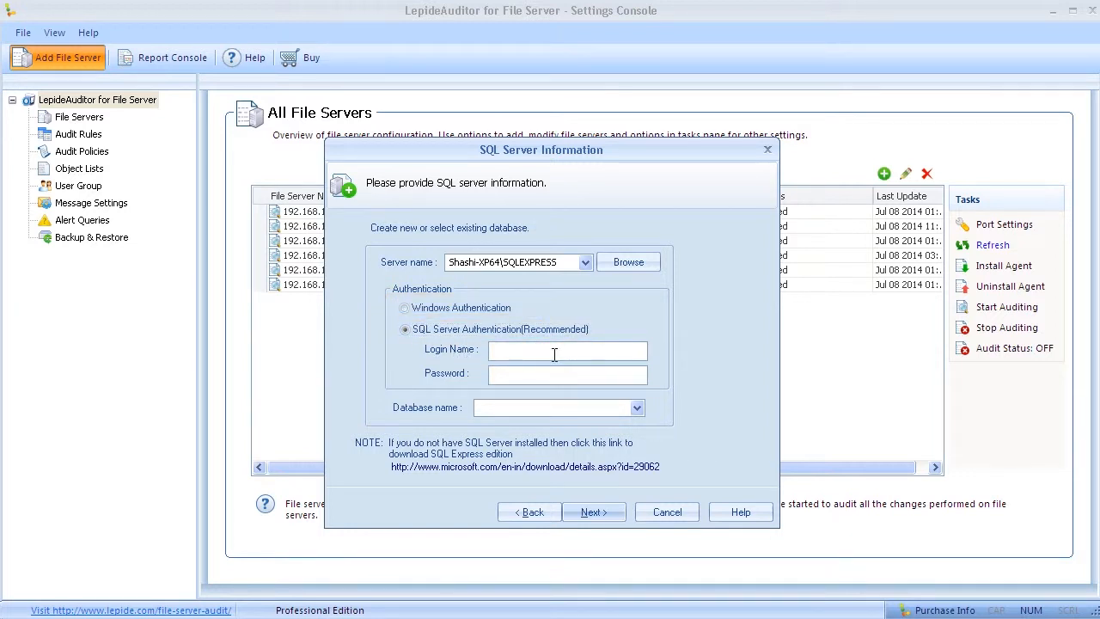
type("sa***")
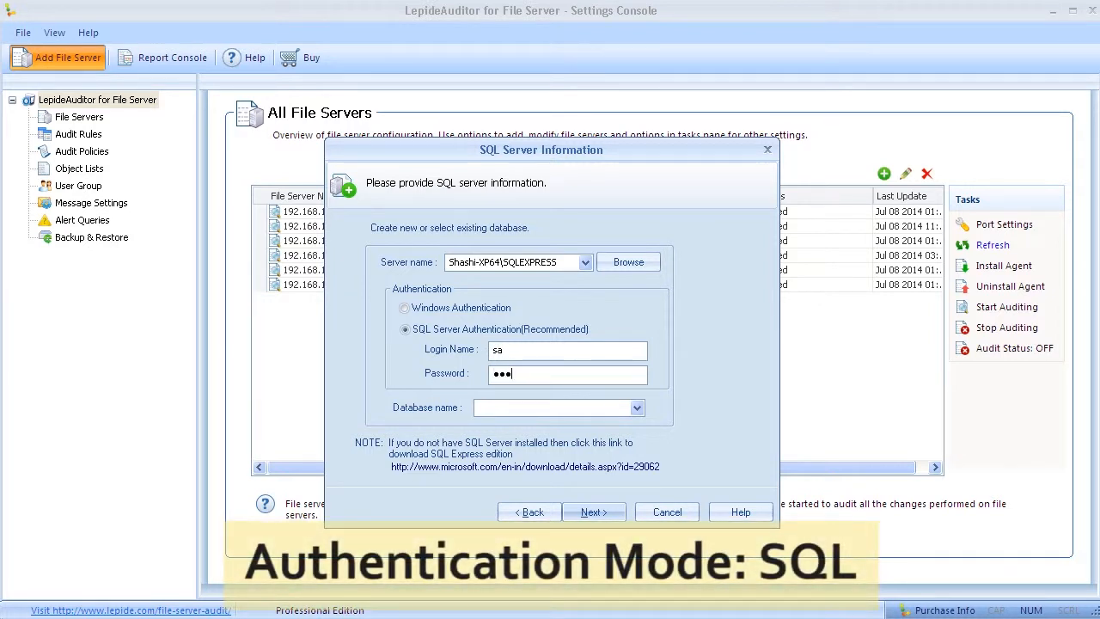
type("*****")
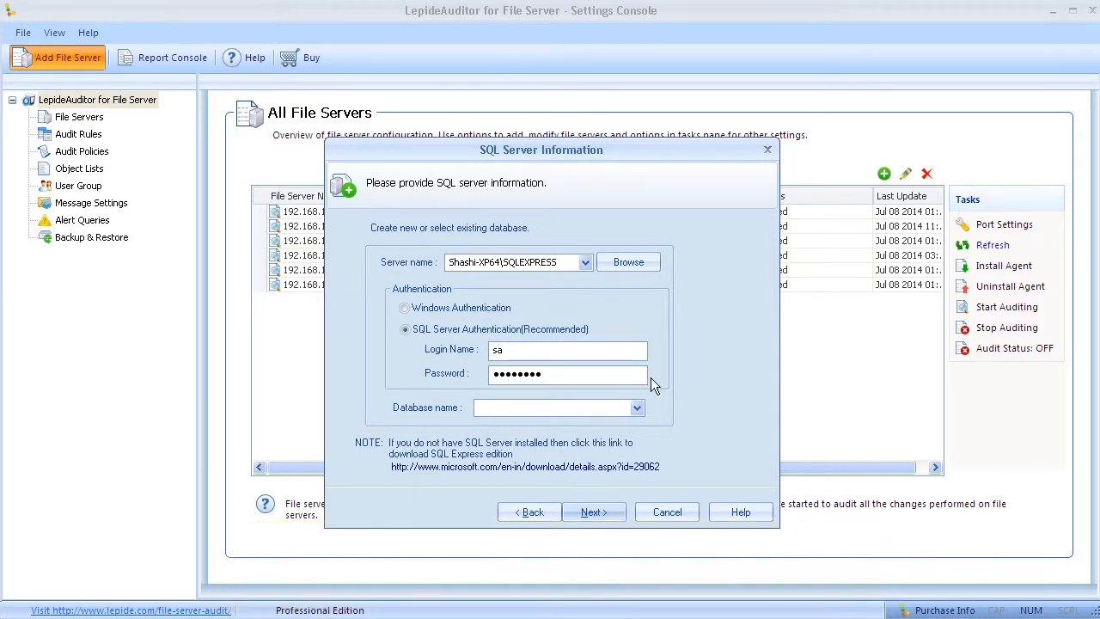
Step: Name the new database 'Test Database For Remote Server' and confirm creating it
left_click(639, 413)
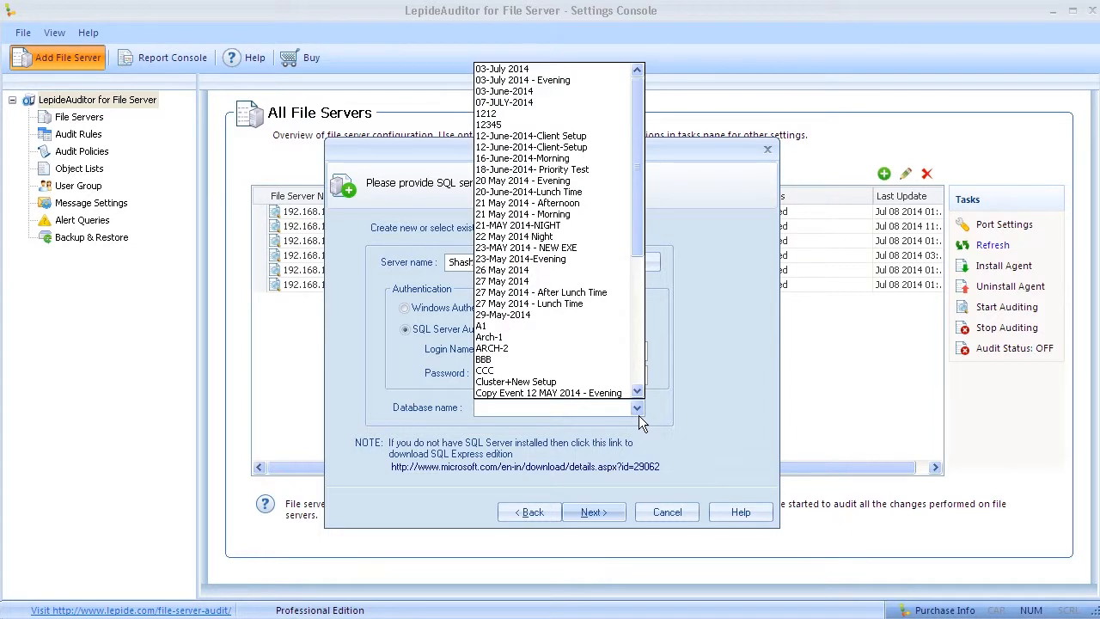
mouse_move(637, 200)
left_mouse_down()
mouse_move(637, 334)
mouse_move(637, 202)
left_mouse_up()
left_click(565, 411)
type("Te")
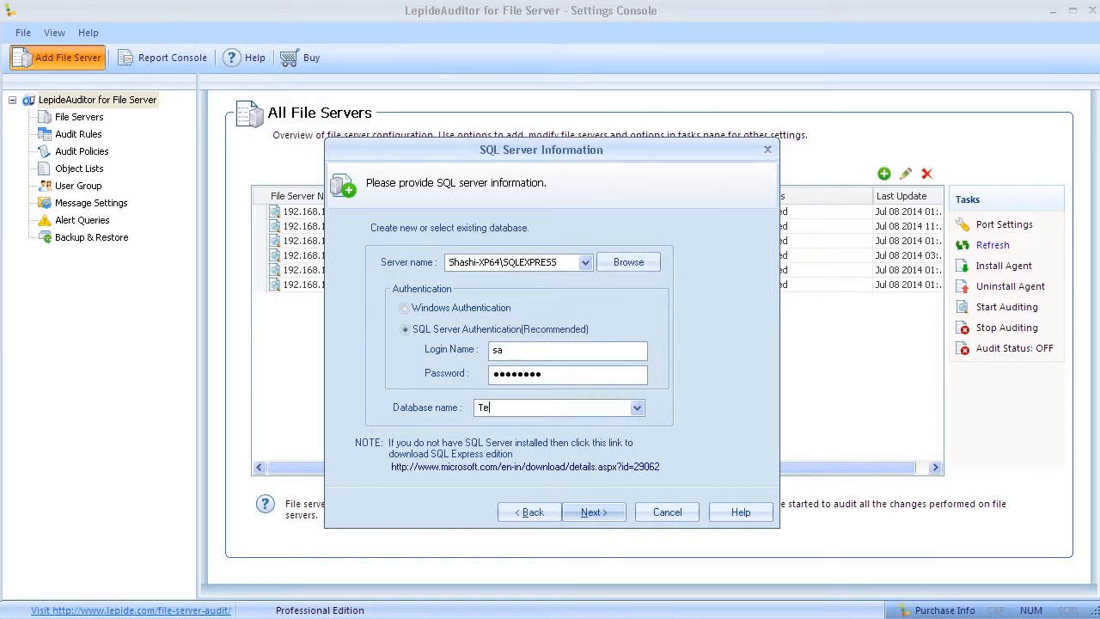
type("st Database For Remote Server")
left_click(612, 515)
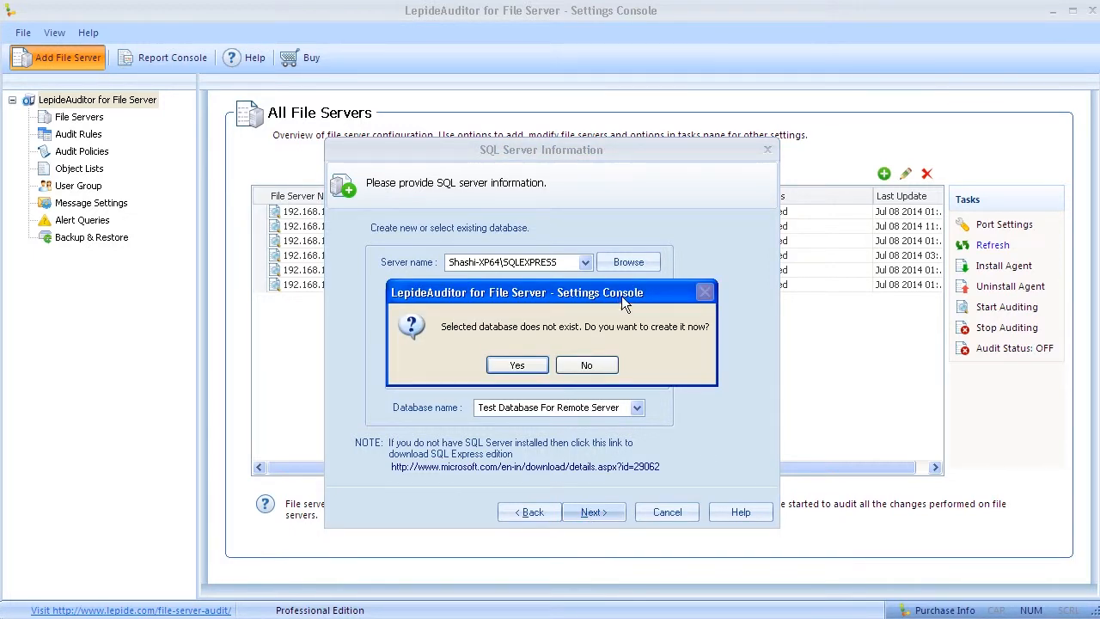
left_click_drag(618, 297, 649, 261)
left_click(576, 326)
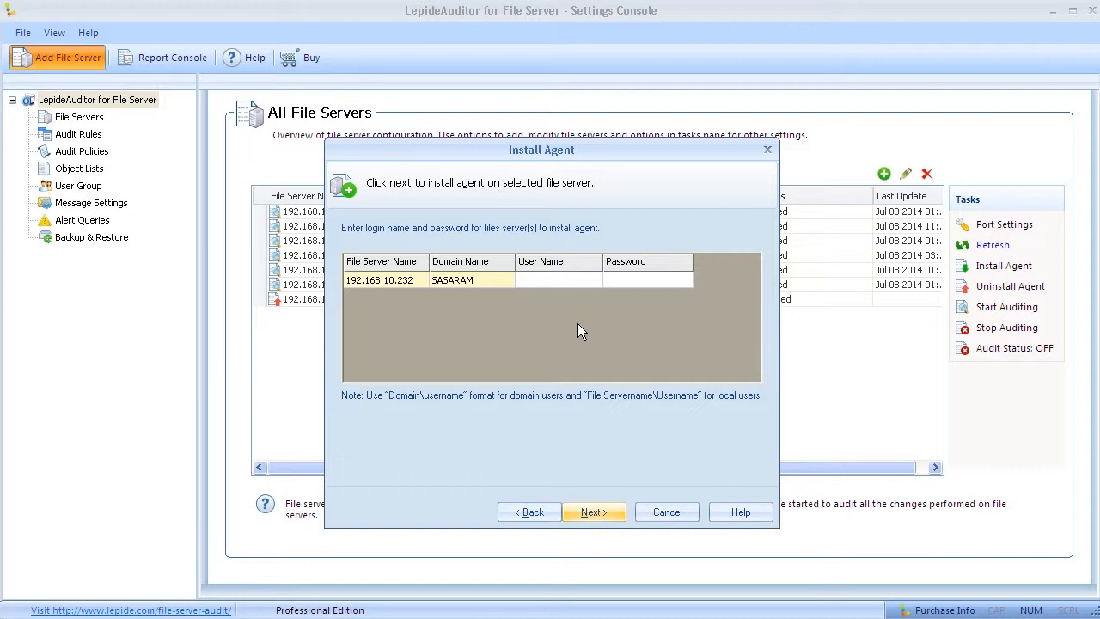
Step: Install the agent on the server using Sasaram\Administrator and the account password
left_click(538, 280)
type("Sasaram\\Administrator")
key("Tab")
type("********")
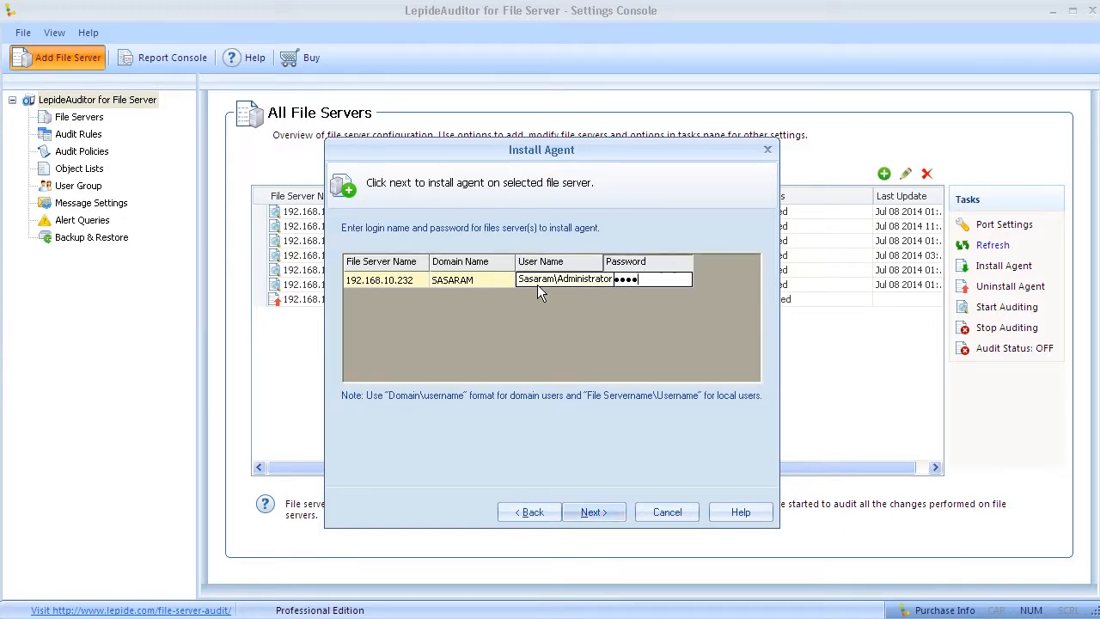
left_click(609, 517)
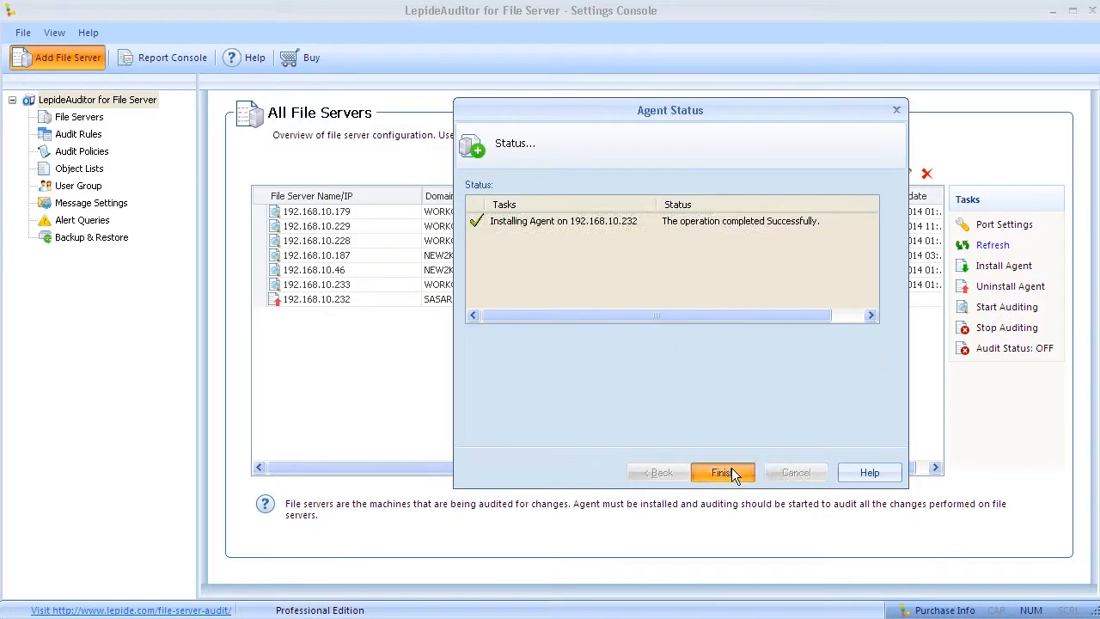
left_click(714, 538)
Step: Assign an existing rule to the server and push the agent update
left_click(517, 341)
left_click(357, 304)
left_click(656, 331)
left_click(479, 355)
left_click(598, 494)
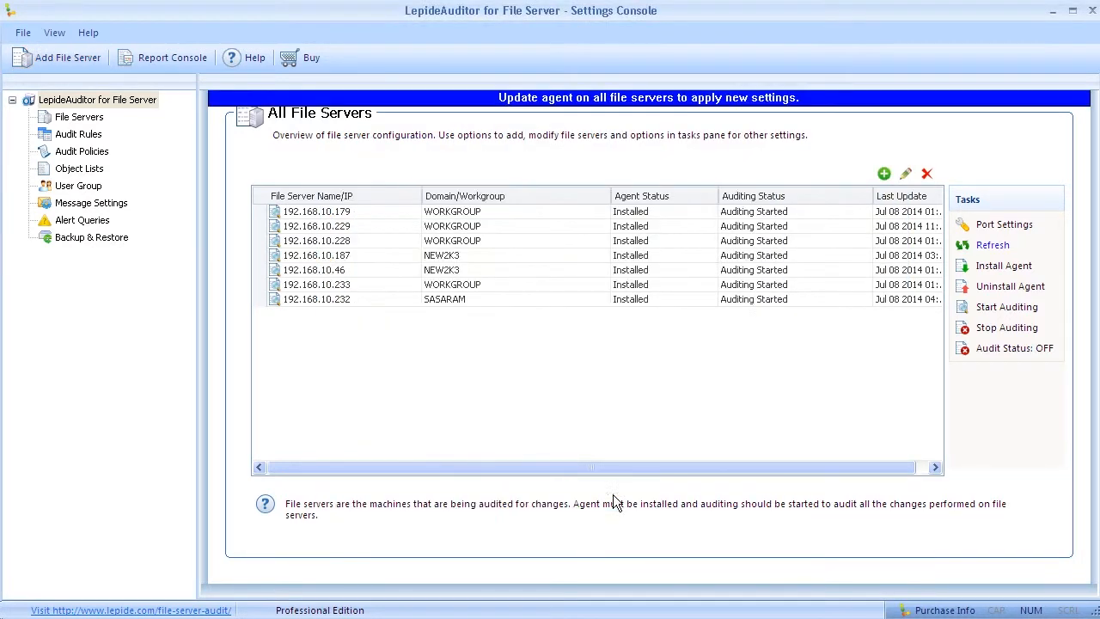
left_click(601, 99)
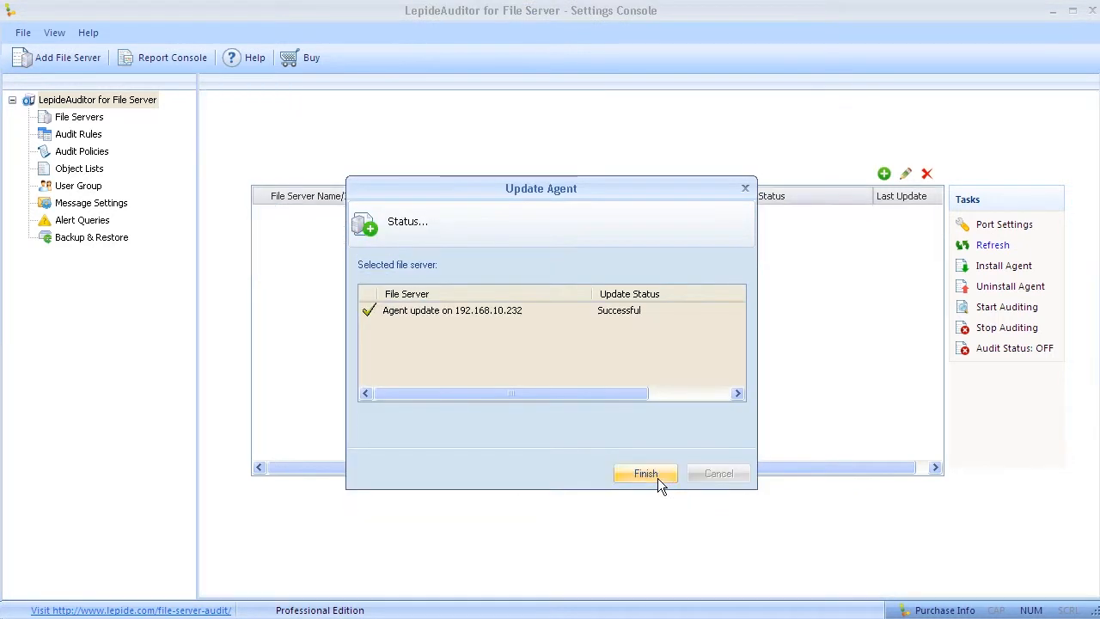
left_click(656, 478)
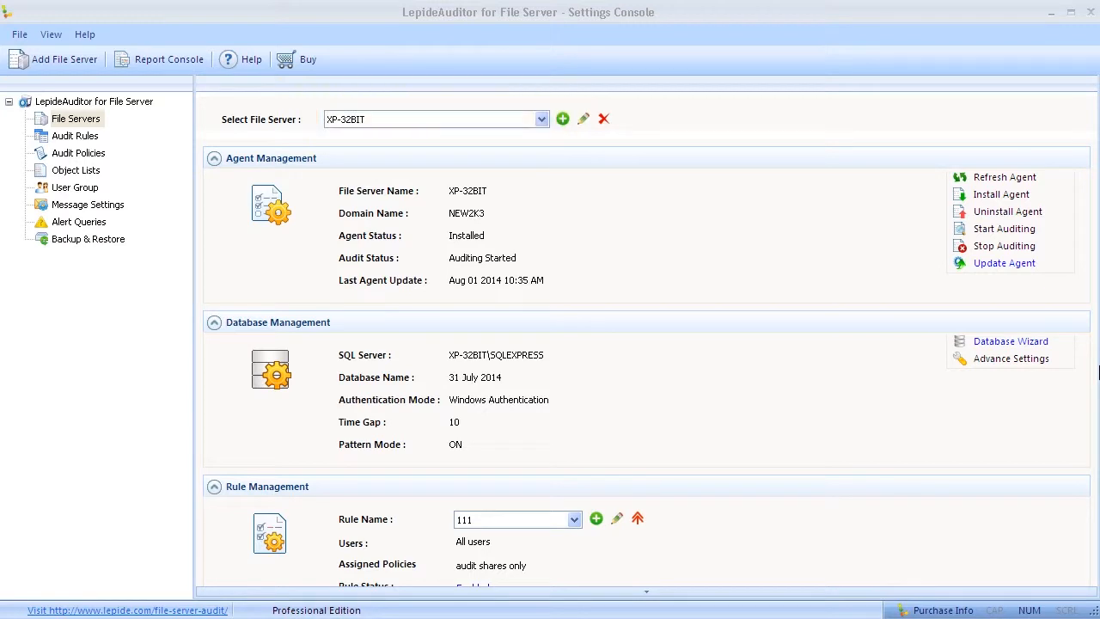
Step: In the Database Wizard, select the SQLEXPRESS instance on the XP64 machine as the server
left_click(1020, 345)
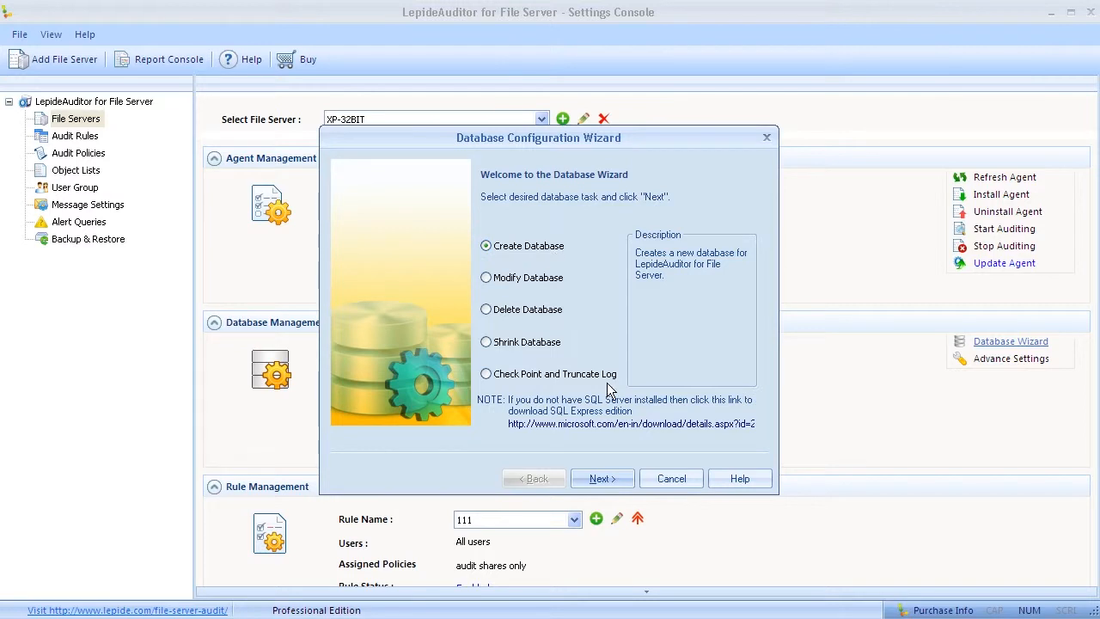
left_click(604, 479)
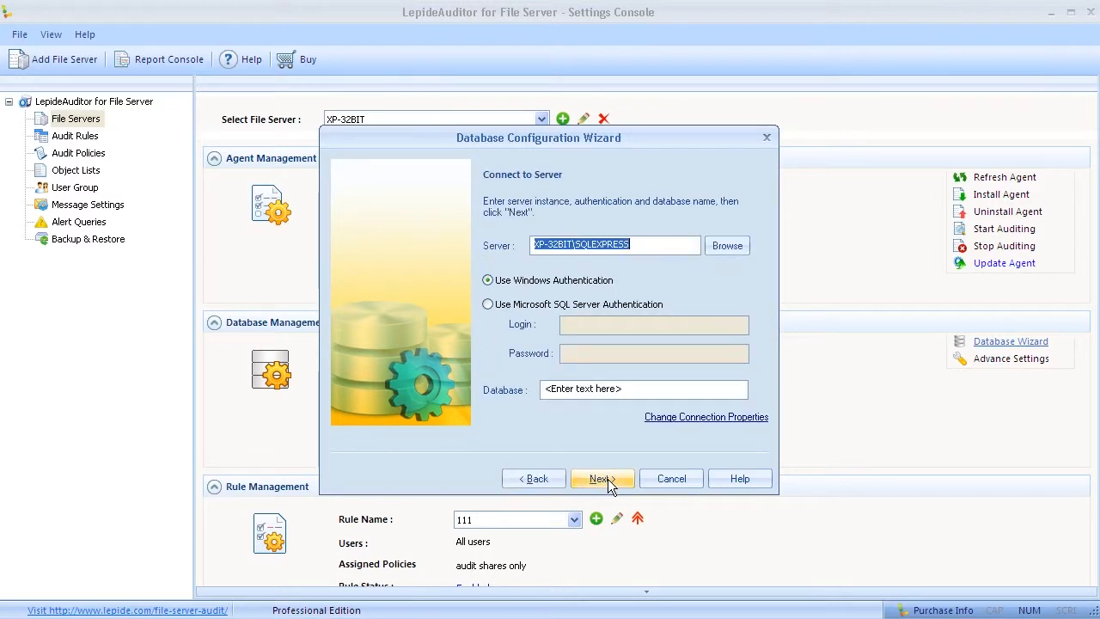
left_click(725, 246)
left_click(603, 296)
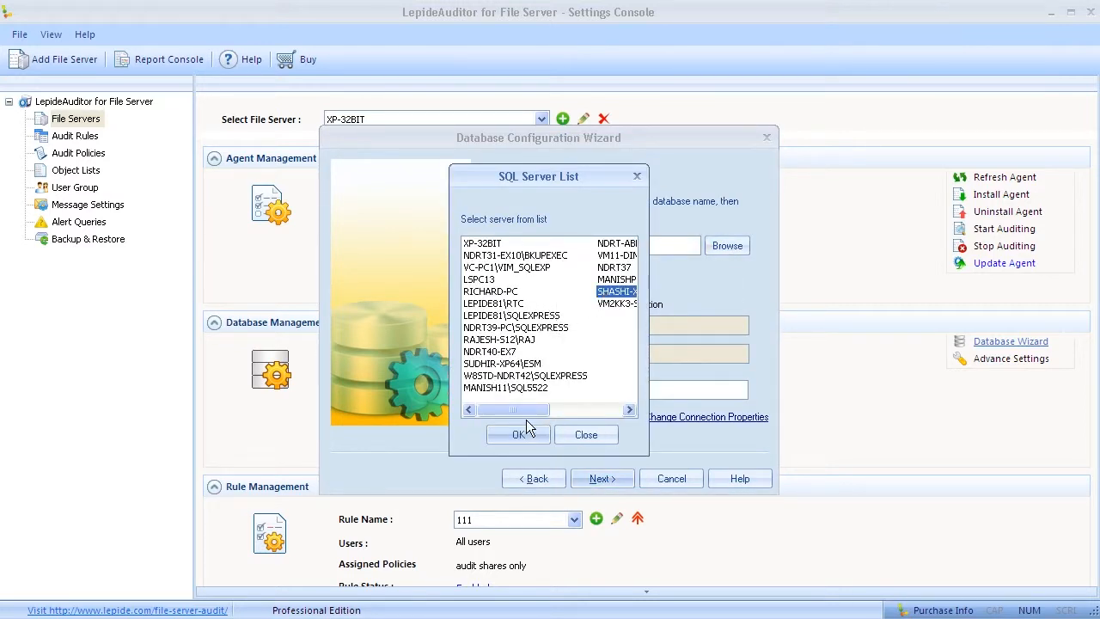
left_click_drag(527, 411, 548, 410)
left_click(520, 434)
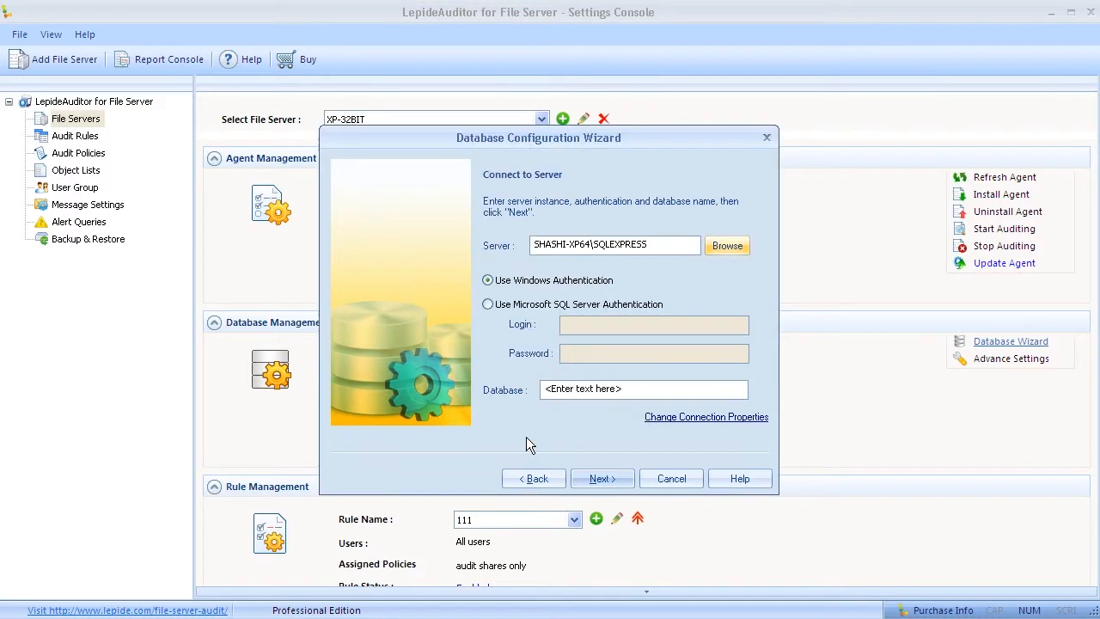
Step: Use SQL Server authentication as sa and name the new database 'FSA Test Database'
left_click(488, 304)
left_click(608, 327)
type("sa")
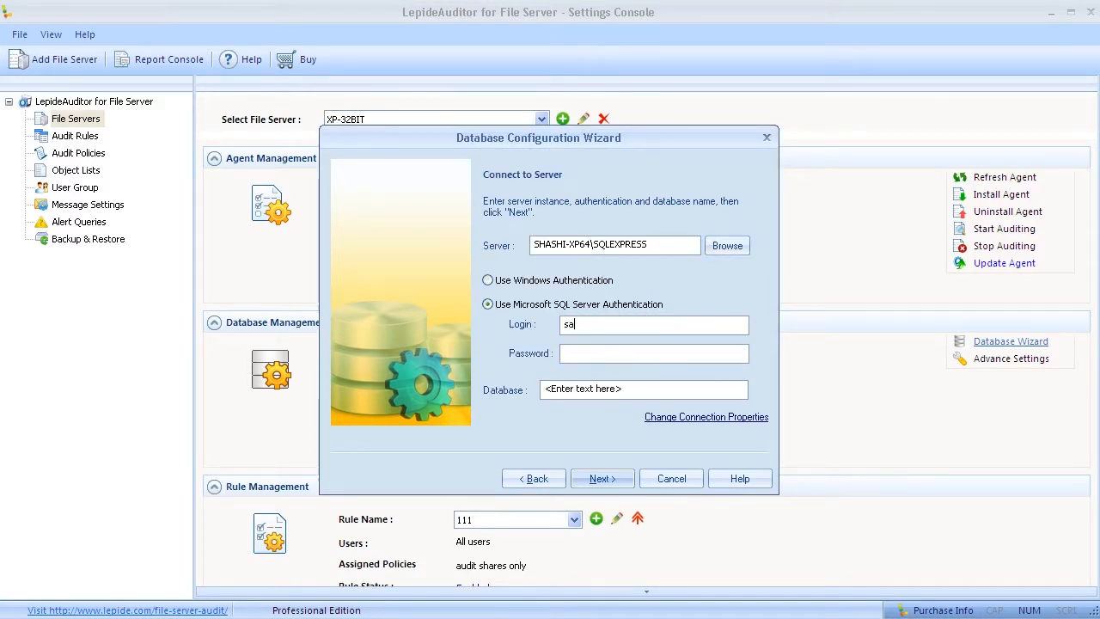
key("Tab")
type("password")
left_click(679, 388)
type("FSA Test Database")
Step: Set 60 MB data and log sizes, storing data in D:\AAA and logs in D:\New Folder
left_click(597, 479)
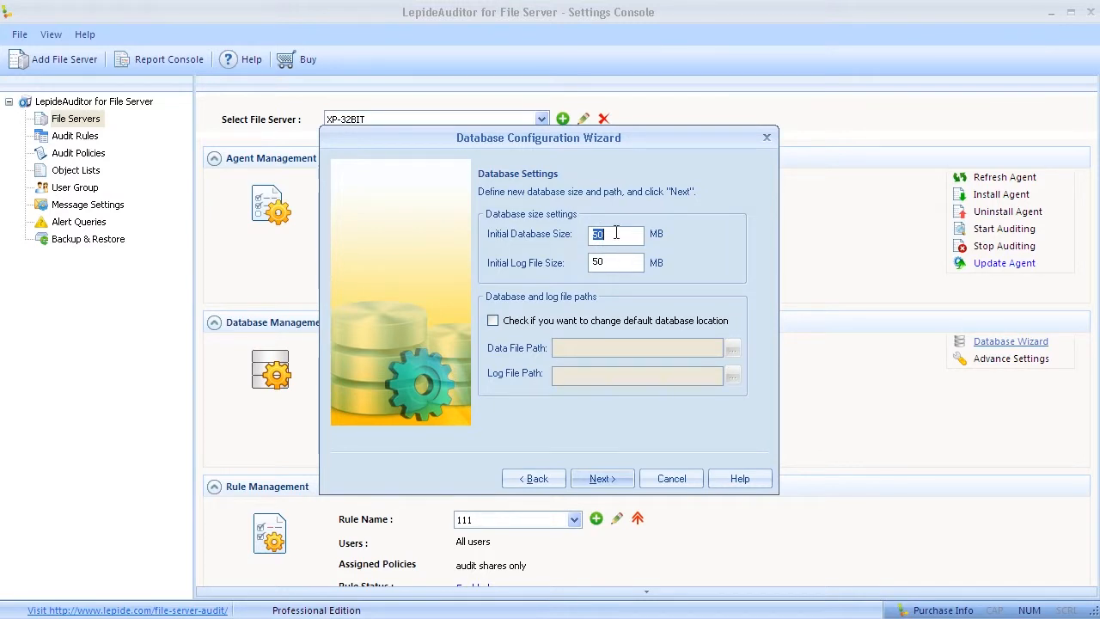
type("6")
key("Tab")
type("60")
left_click(504, 322)
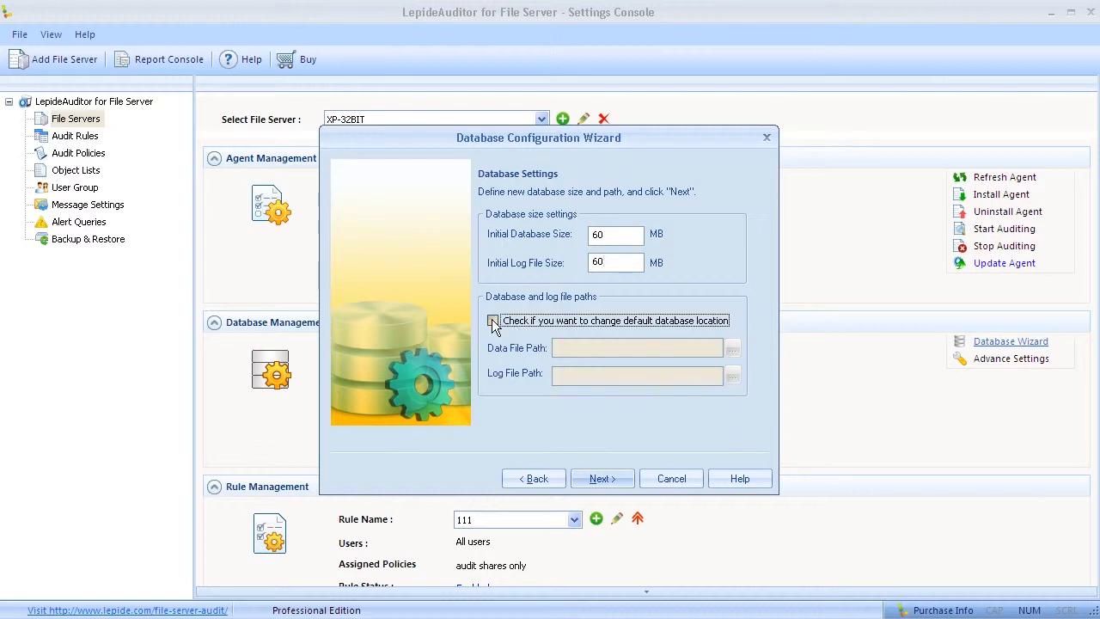
left_click(732, 349)
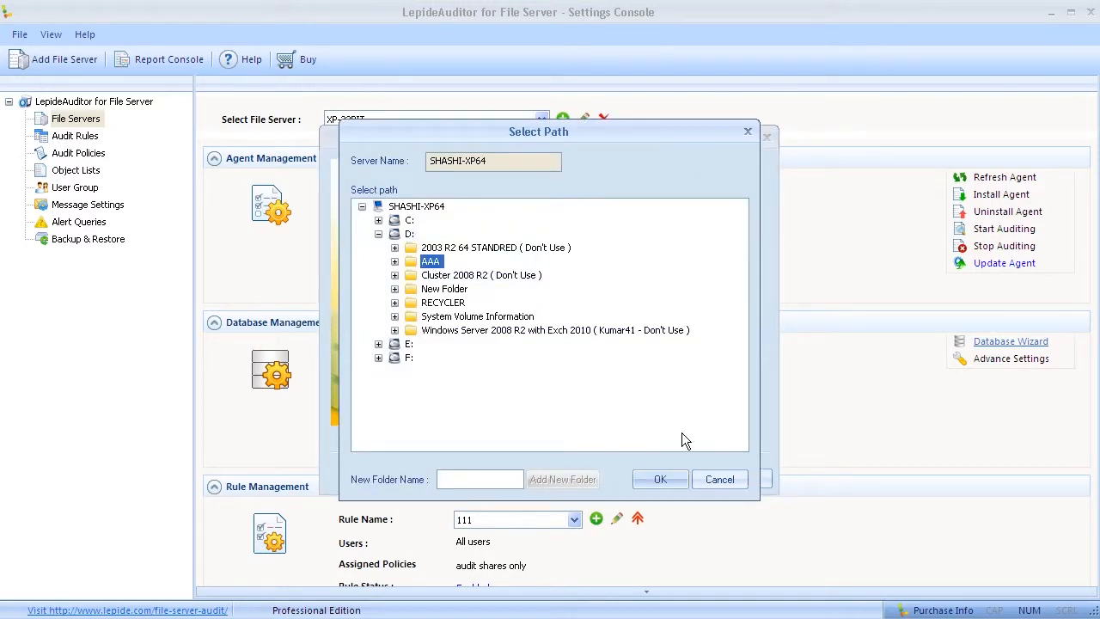
left_click(672, 481)
left_click(733, 377)
left_click(430, 285)
left_click(659, 481)
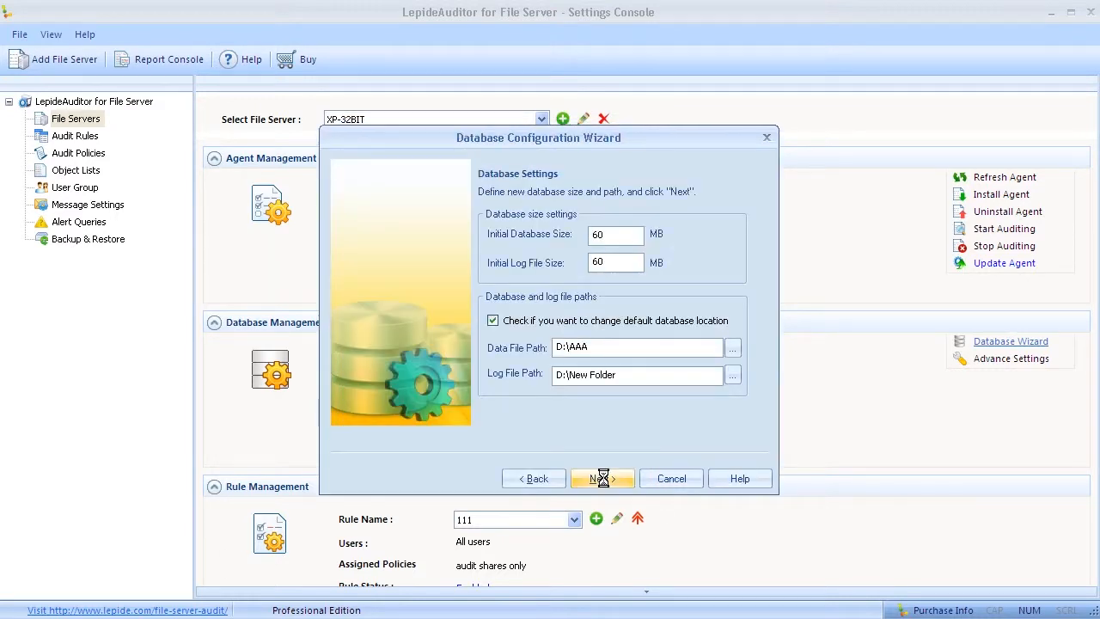
Step: Finish creating the database and review its name and SQL server in the settings
left_click(603, 479)
left_click(607, 481)
left_click(555, 341)
left_click_drag(574, 380, 447, 350)
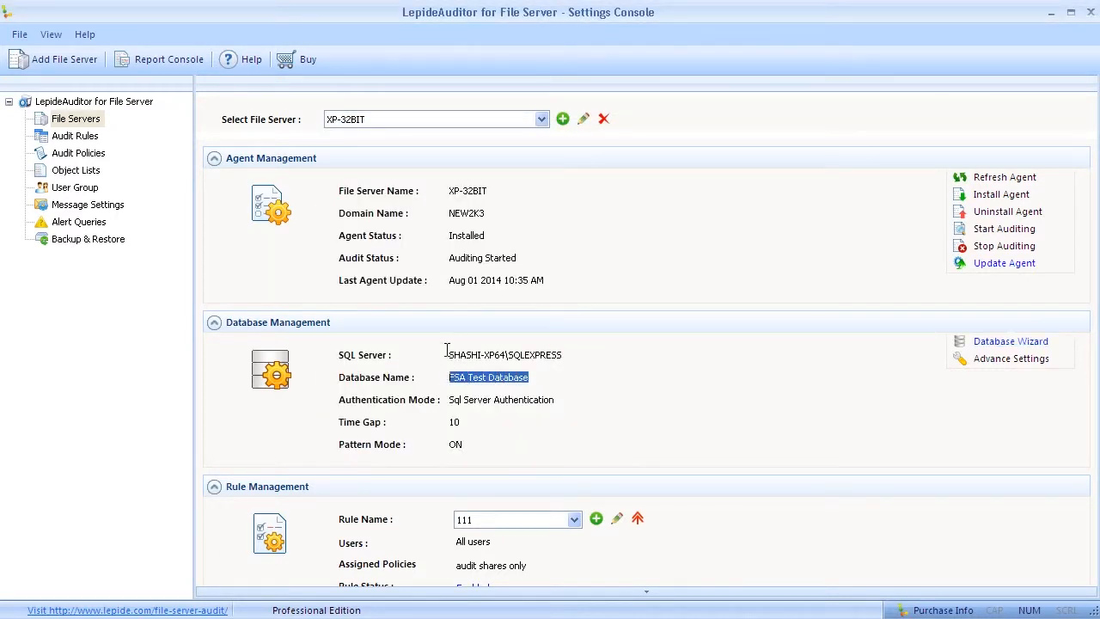
left_click_drag(570, 354, 442, 352)
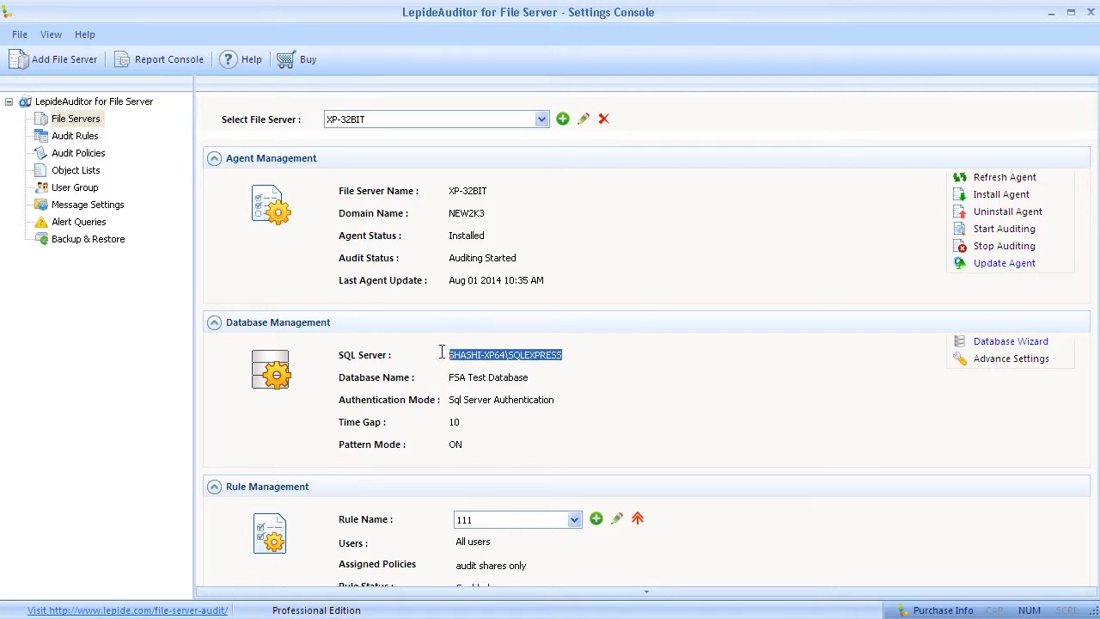
left_click(660, 378)
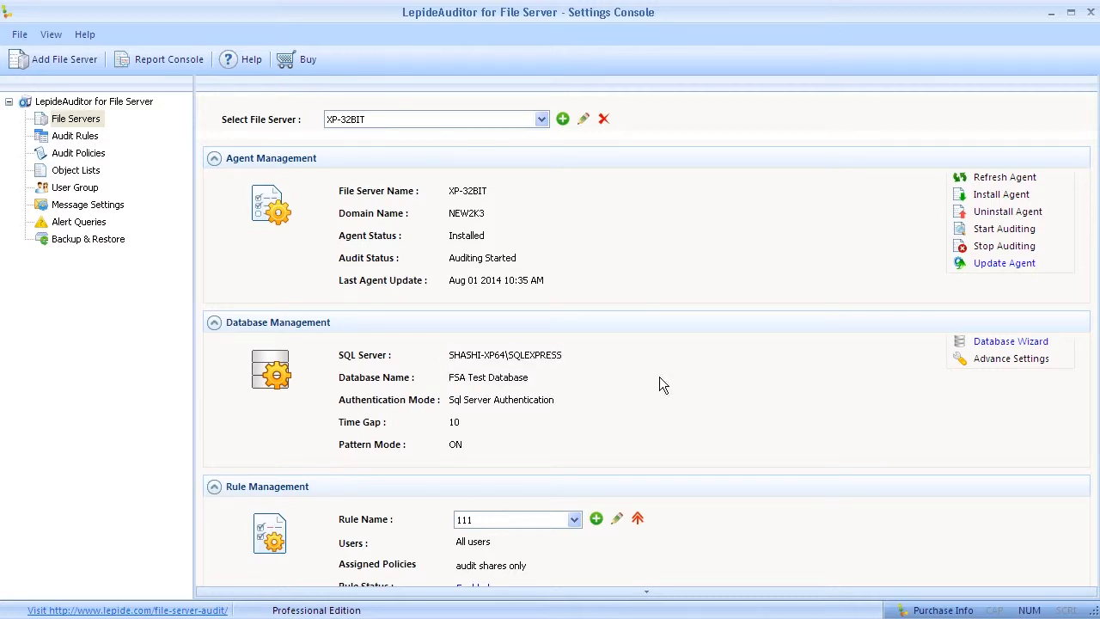
Step: Choose Modify Database in the wizard and pick XP-32BIT as the SQL server
left_click(993, 344)
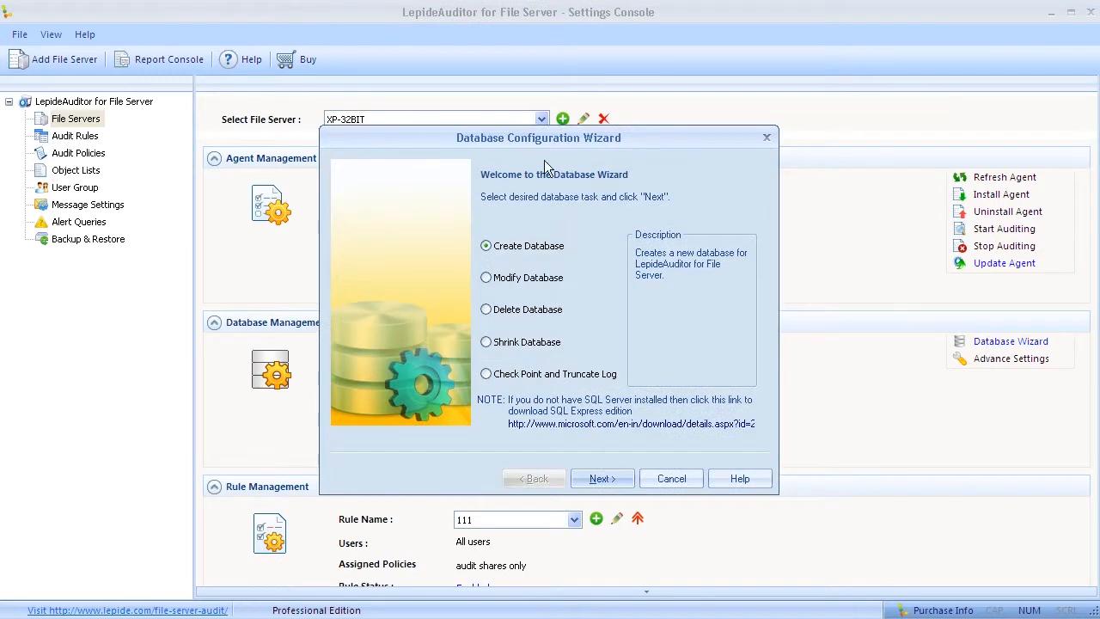
left_click(496, 284)
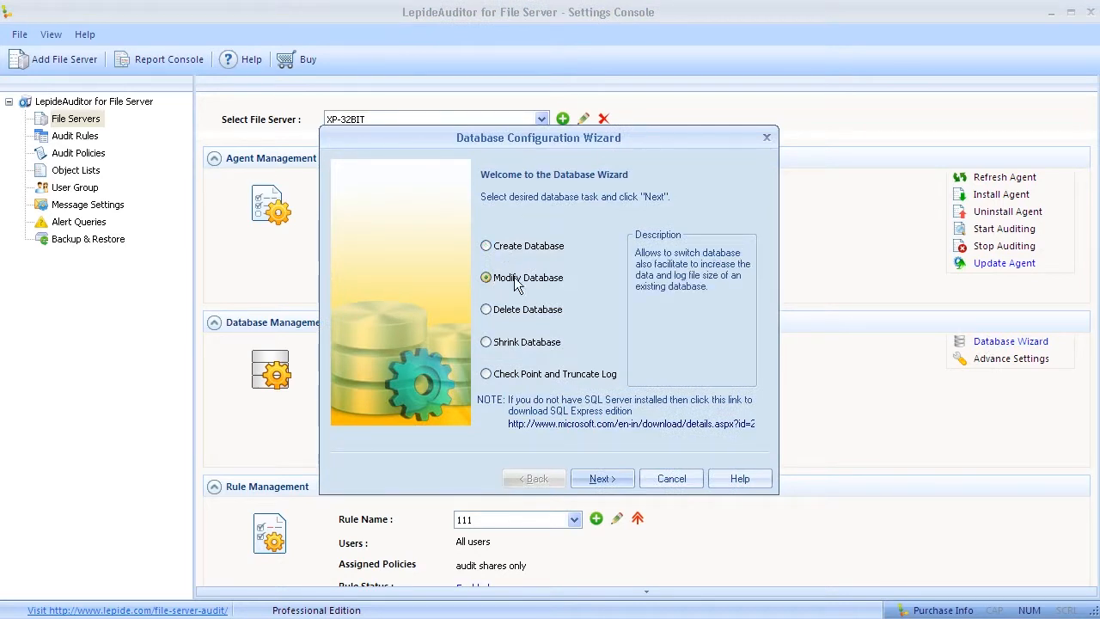
left_click(599, 479)
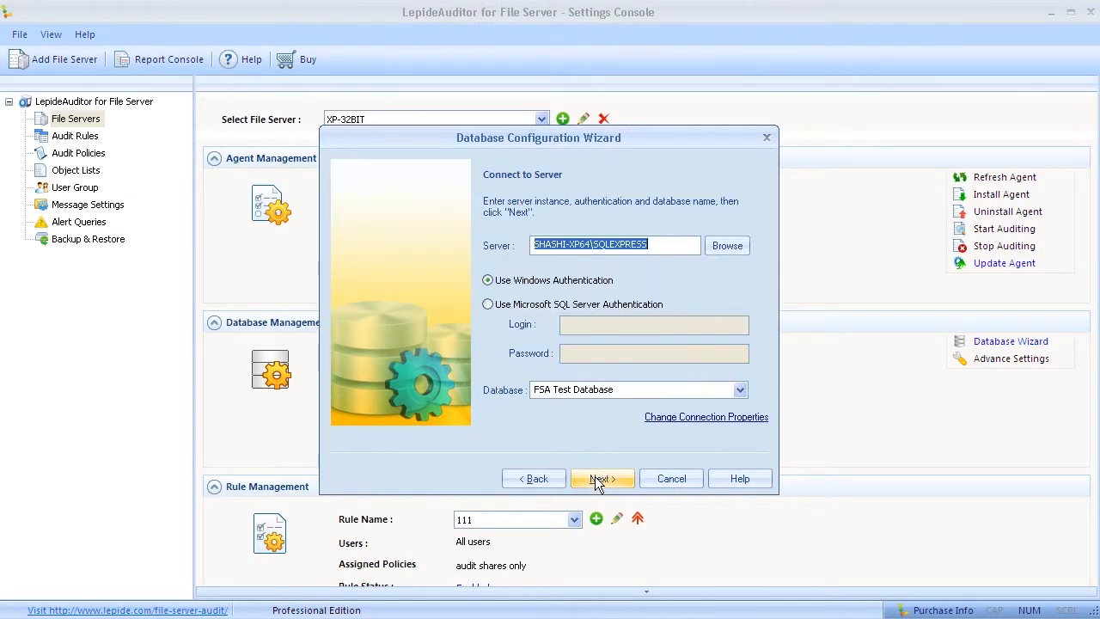
left_click(723, 247)
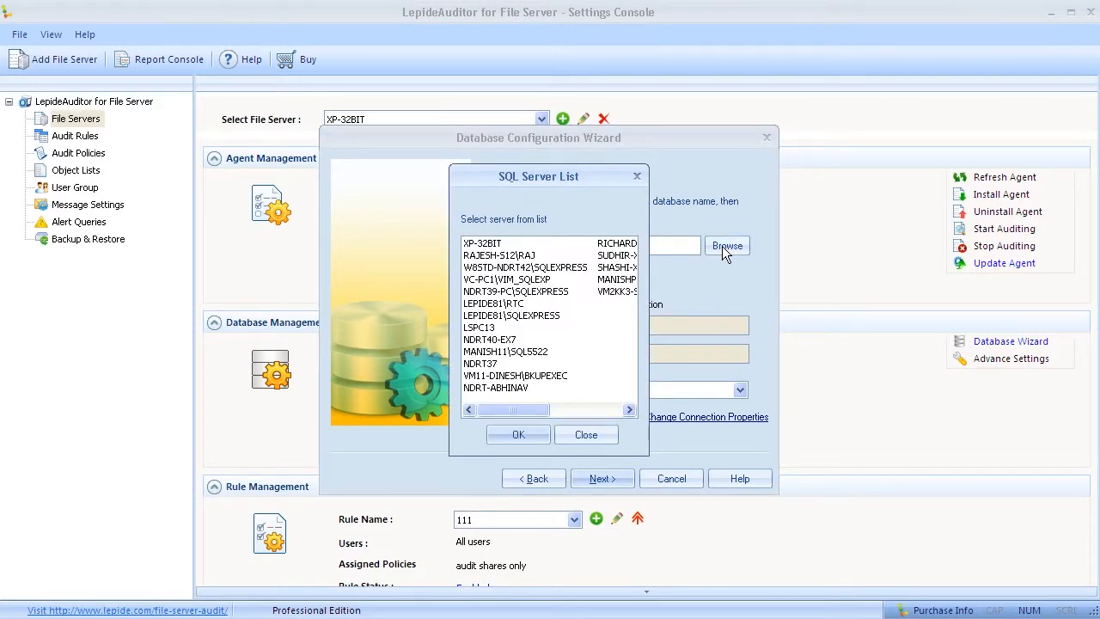
left_click(497, 244)
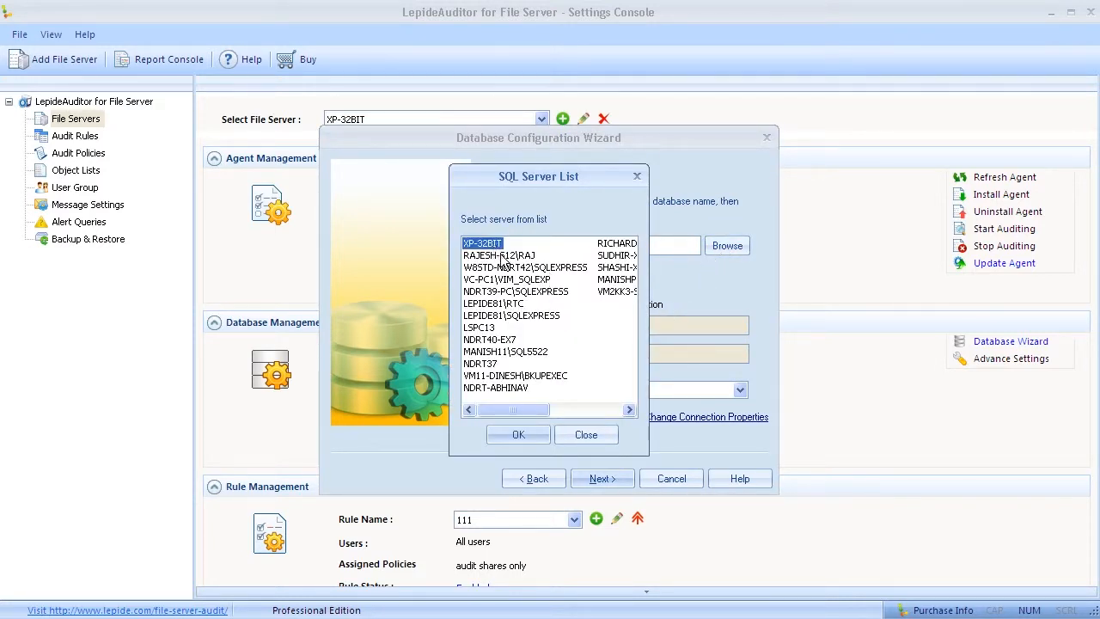
left_click(518, 435)
Step: Use SQL Server authentication as sa on XP-32BIT\SQLEXPRESS with the account password
left_click(488, 304)
left_click(614, 326)
type("sa")
left_click_drag(606, 145, 885, 122)
left_click(861, 233)
type("\\SQLEXPRESS")
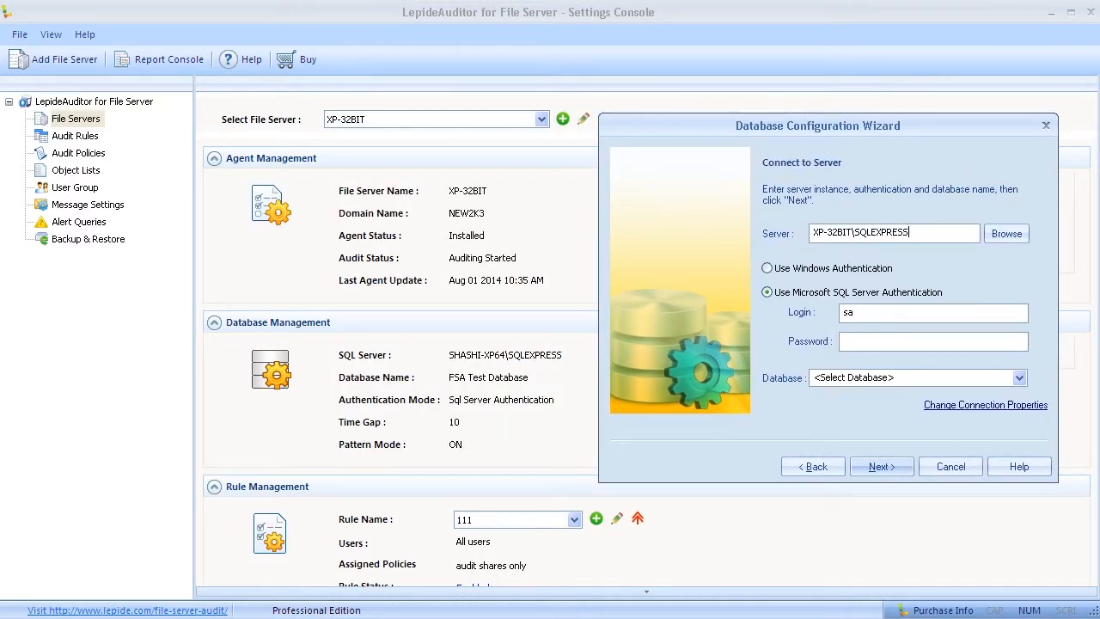
left_click(870, 341)
type("••••••••")
Step: Select DB For Training, set its size to 50 MB, and apply the change
left_click(1018, 378)
scroll(946, 270, "down", 5)
left_click(945, 270)
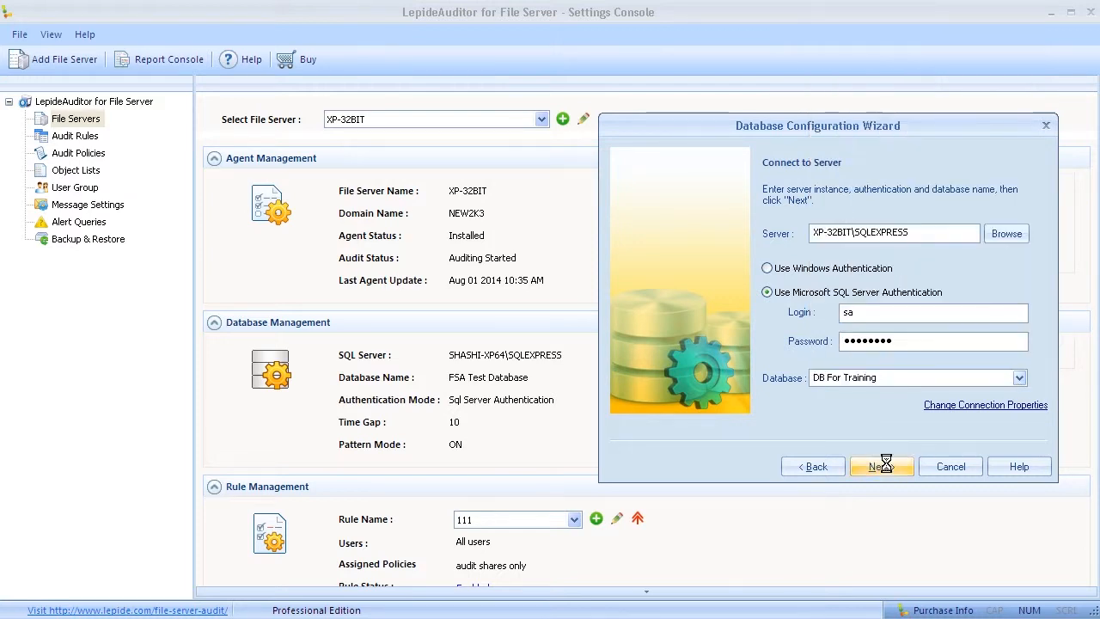
type("5")
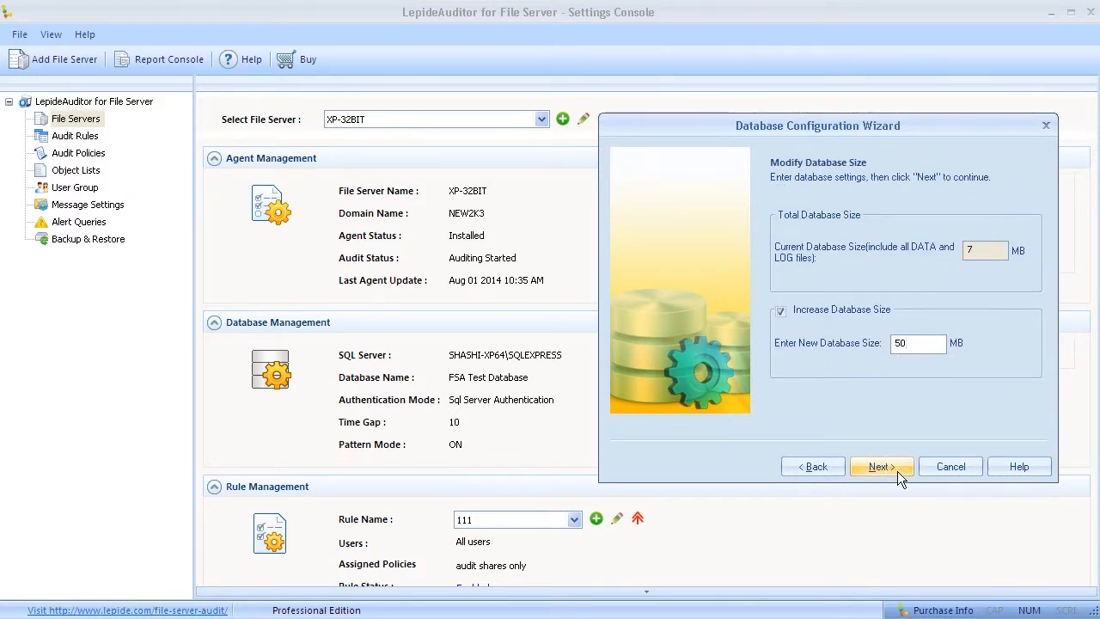
type("0")
left_click(883, 469)
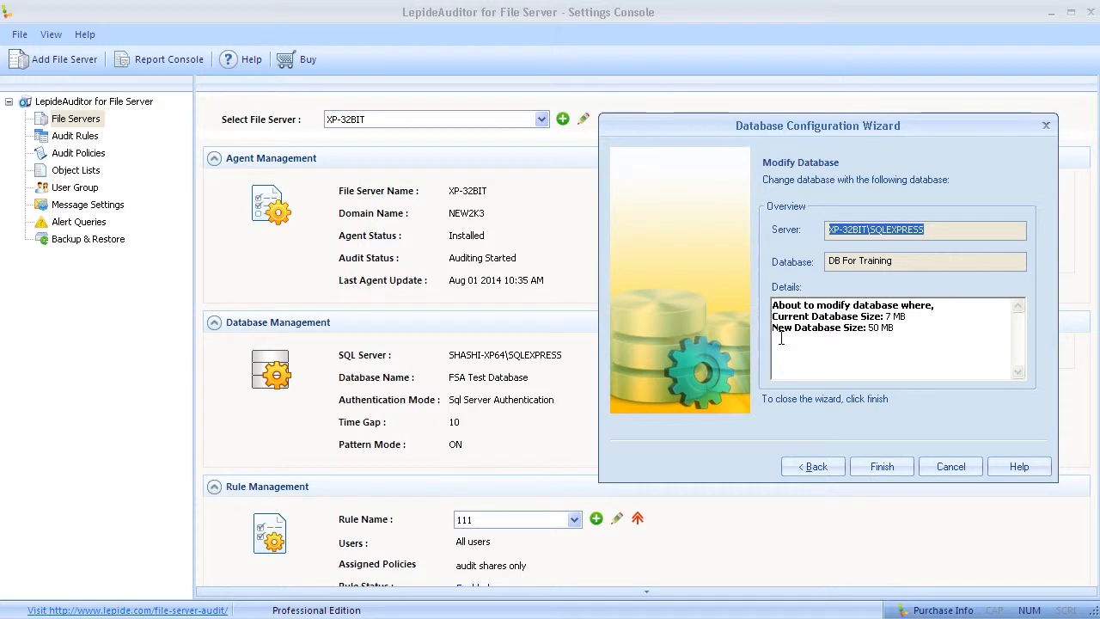
left_click(879, 470)
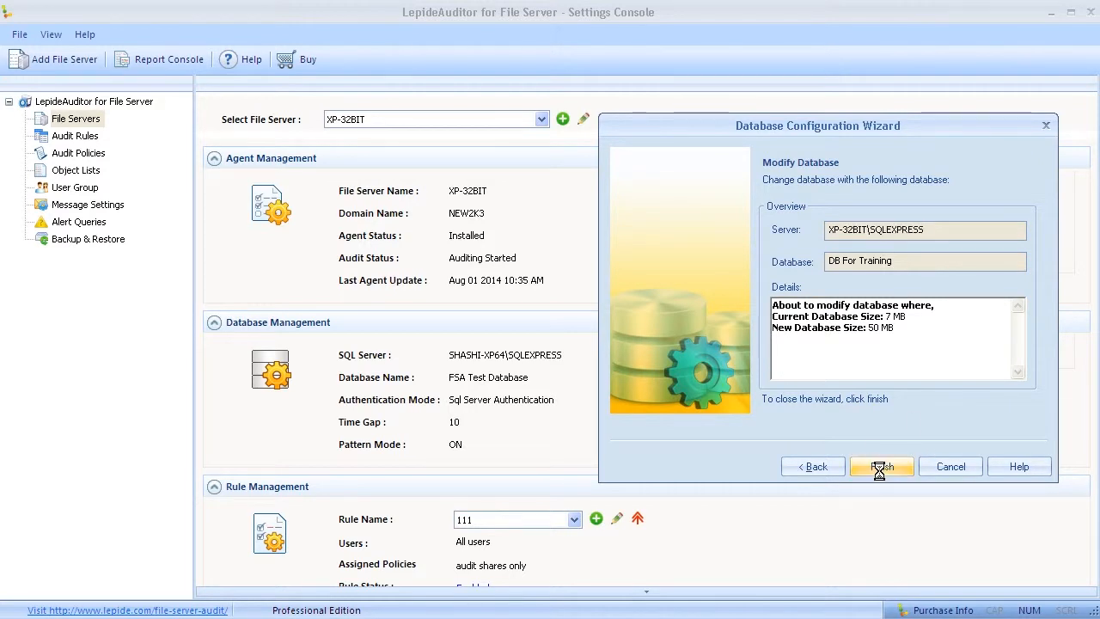
left_click(826, 330)
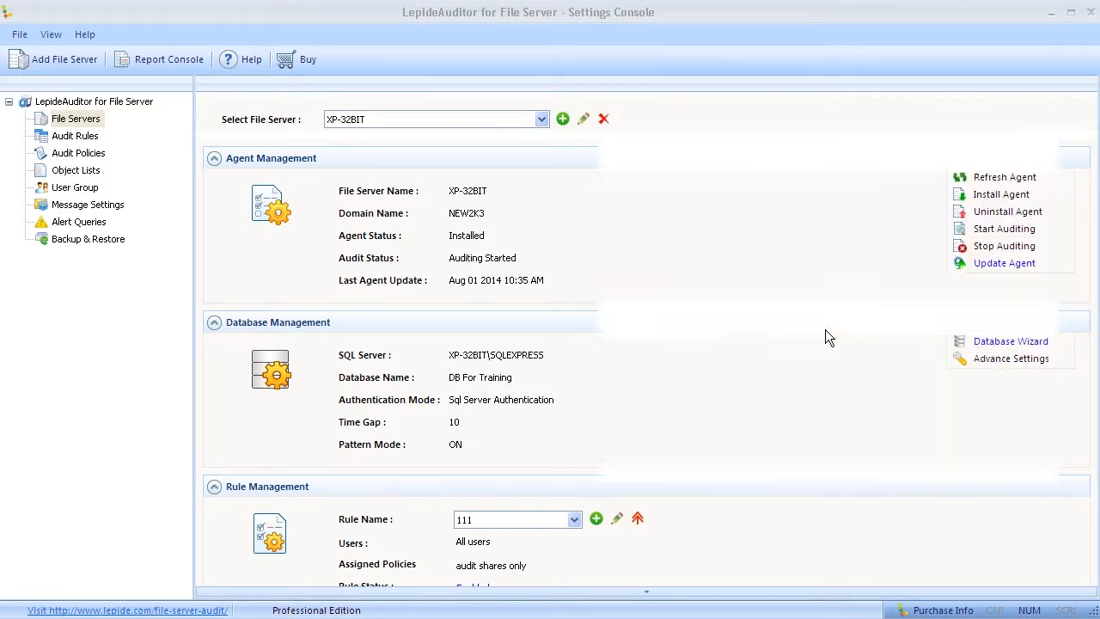
Step: Review the updated SQL server and database values, then open the Report Console
left_click_drag(449, 356, 551, 356)
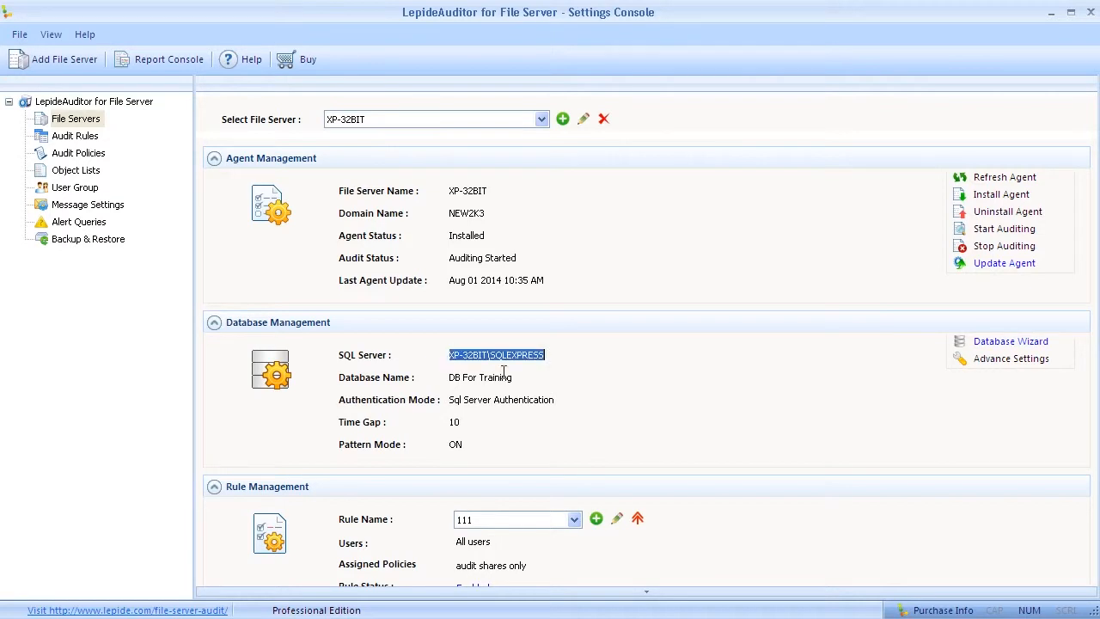
double_click(520, 378)
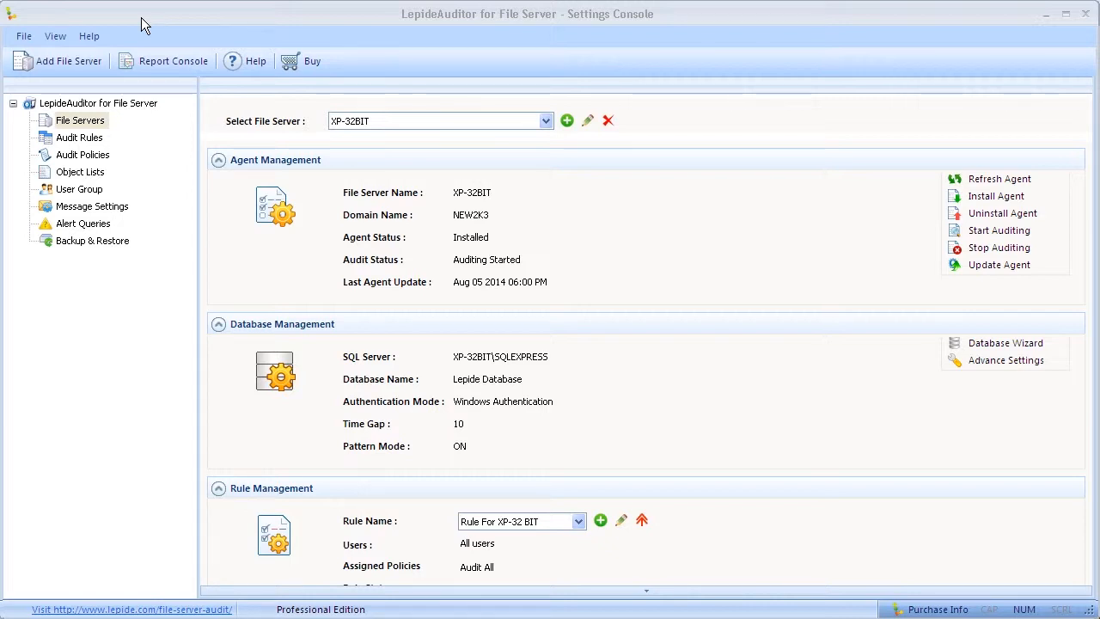
left_click(133, 61)
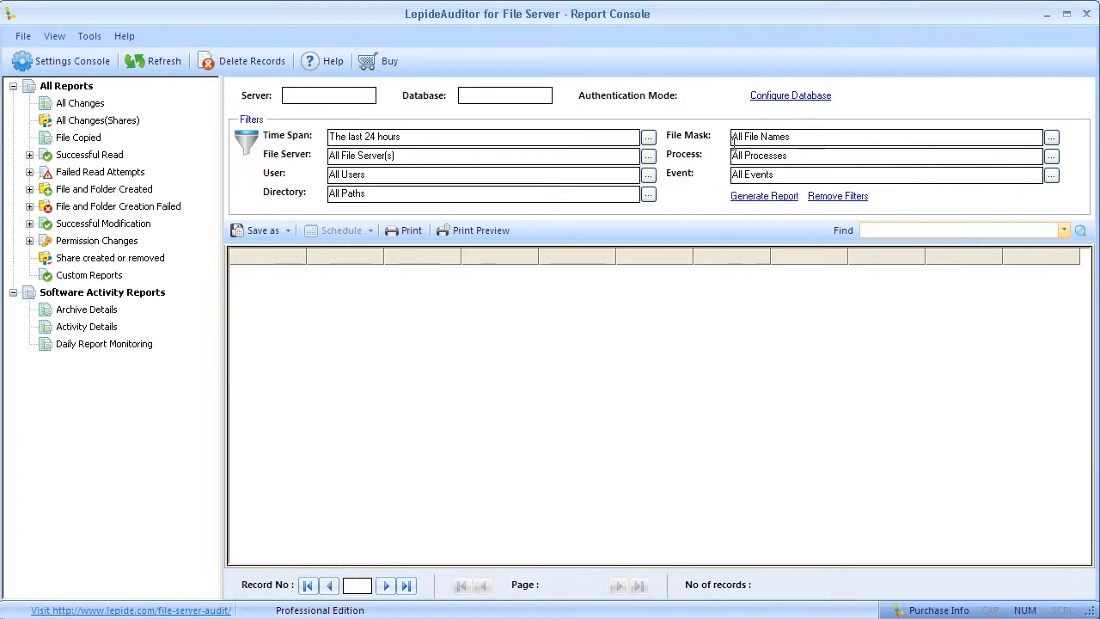
Step: Point the report console at Lepide Database on XP-32BIT\SQLEXPRESS and refresh the audit records
left_click(764, 96)
type("\\SQLEXPRESS")
left_click(657, 384)
scroll(657, 160, "down", 5)
left_click(510, 125)
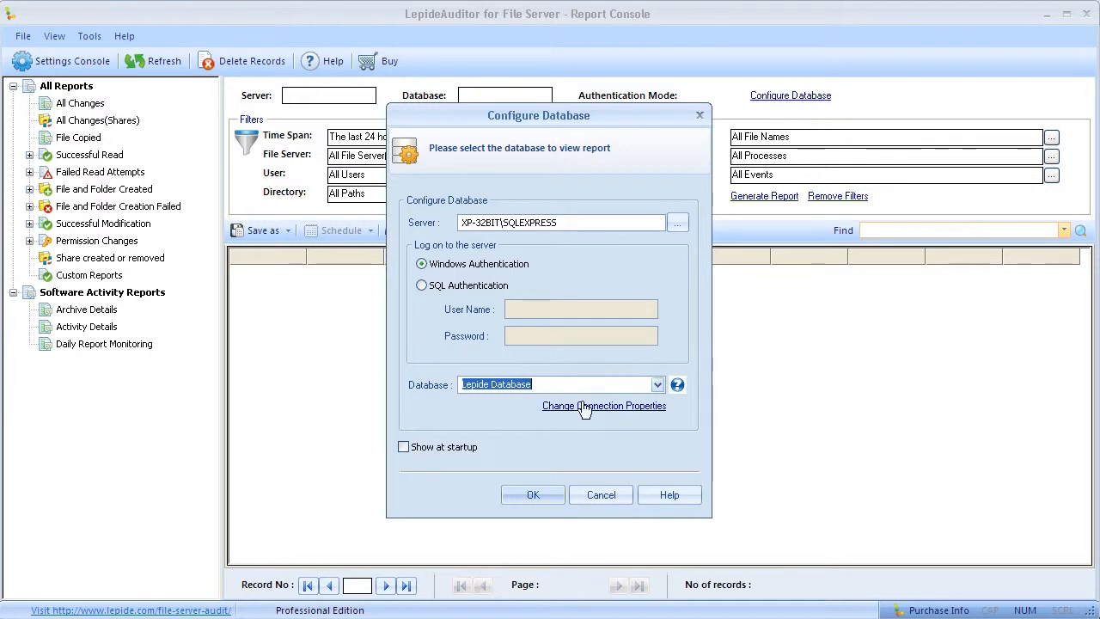
left_click(545, 494)
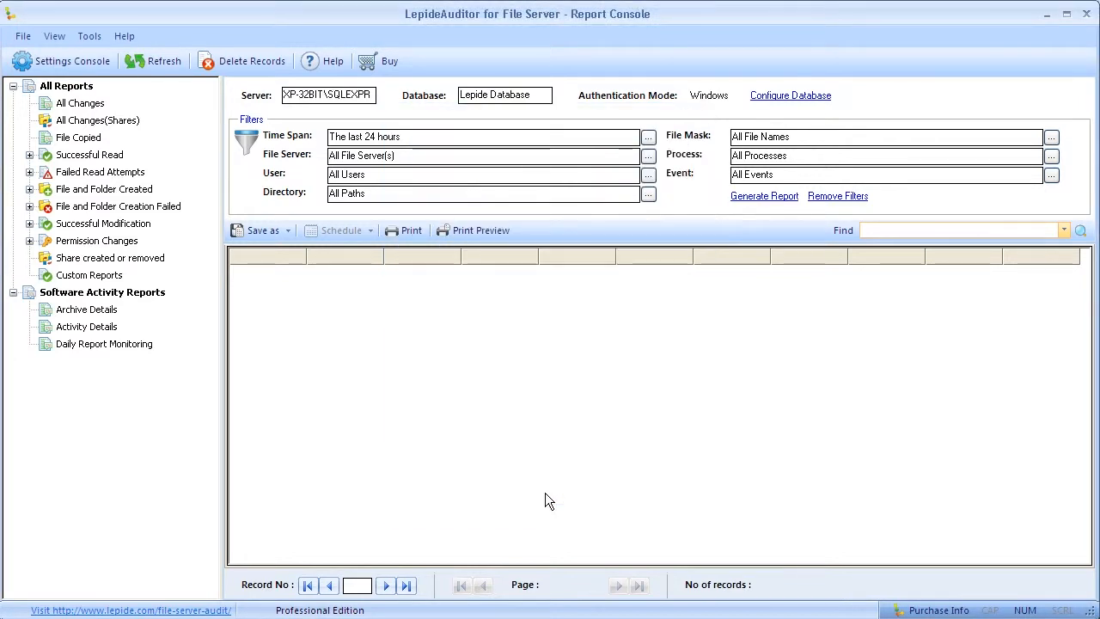
left_click(166, 64)
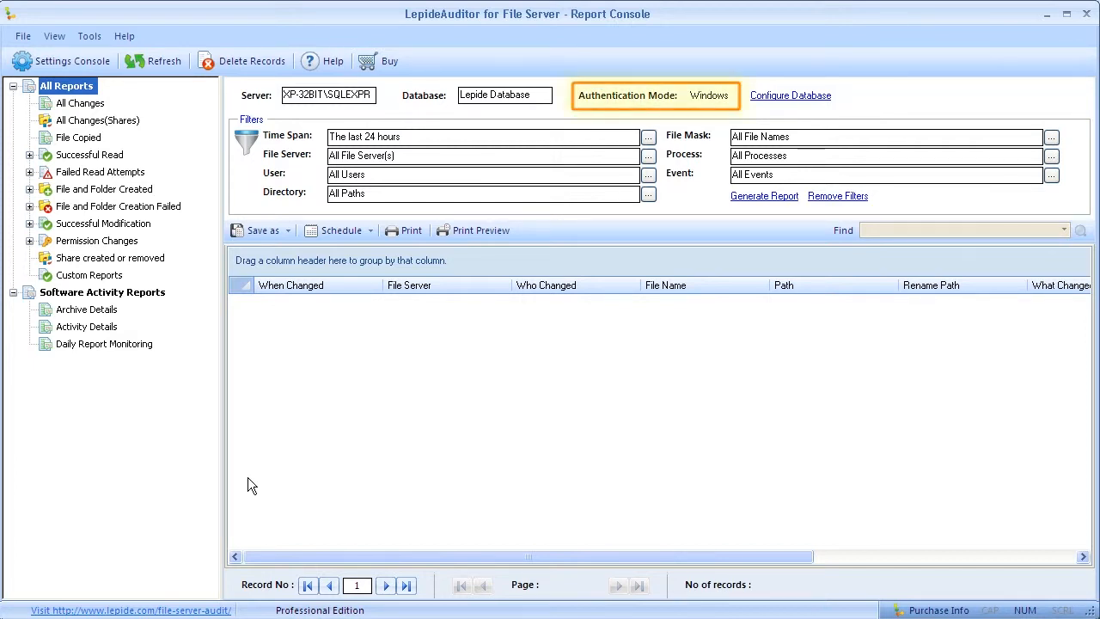
left_click(157, 61)
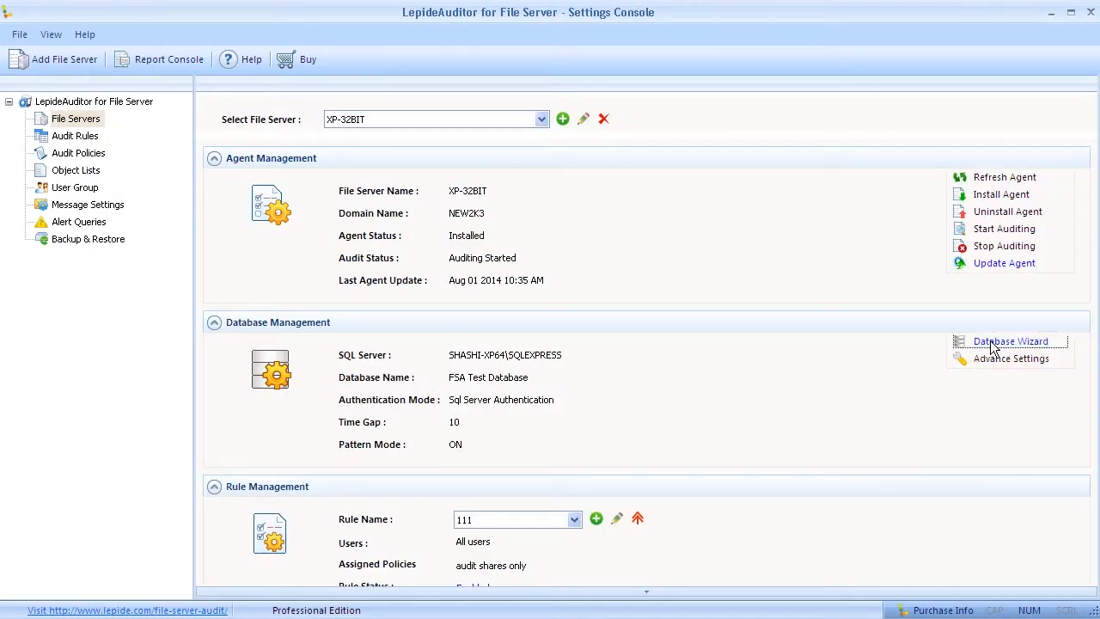
Step: Modify the existing database, setting the server to XP-32BIT\SQLEXPRESS
left_click(995, 343)
left_click(488, 278)
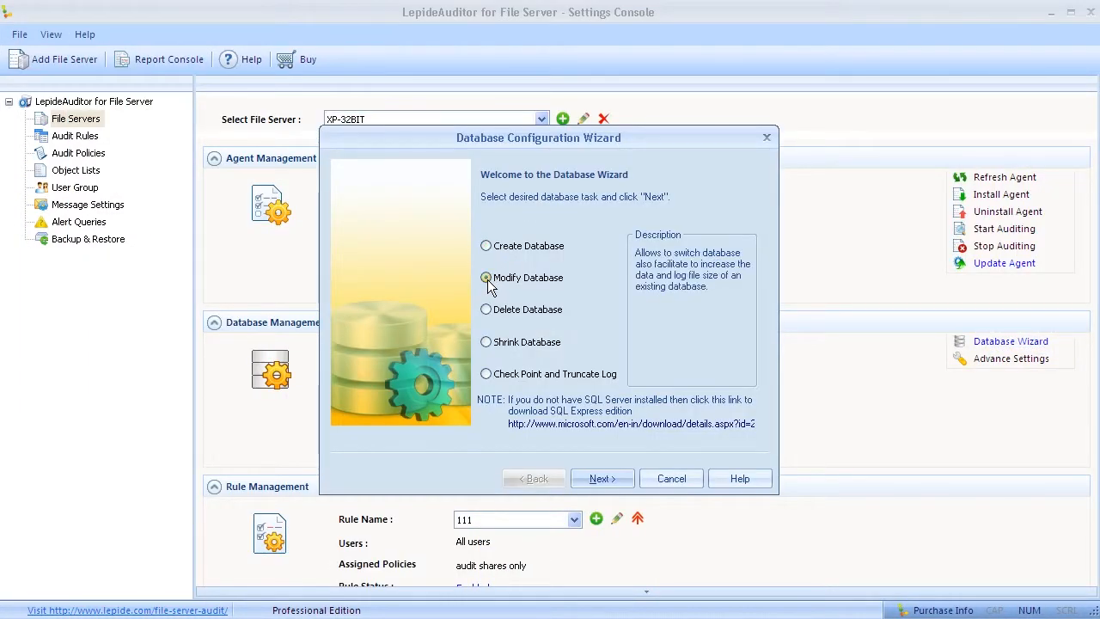
left_click(594, 476)
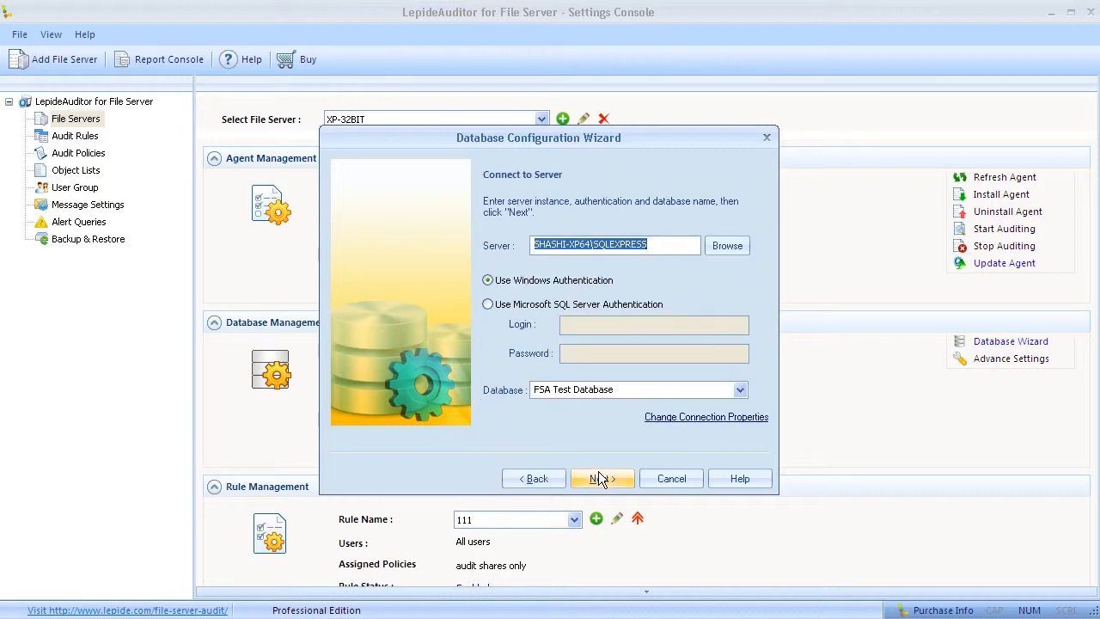
left_click(722, 247)
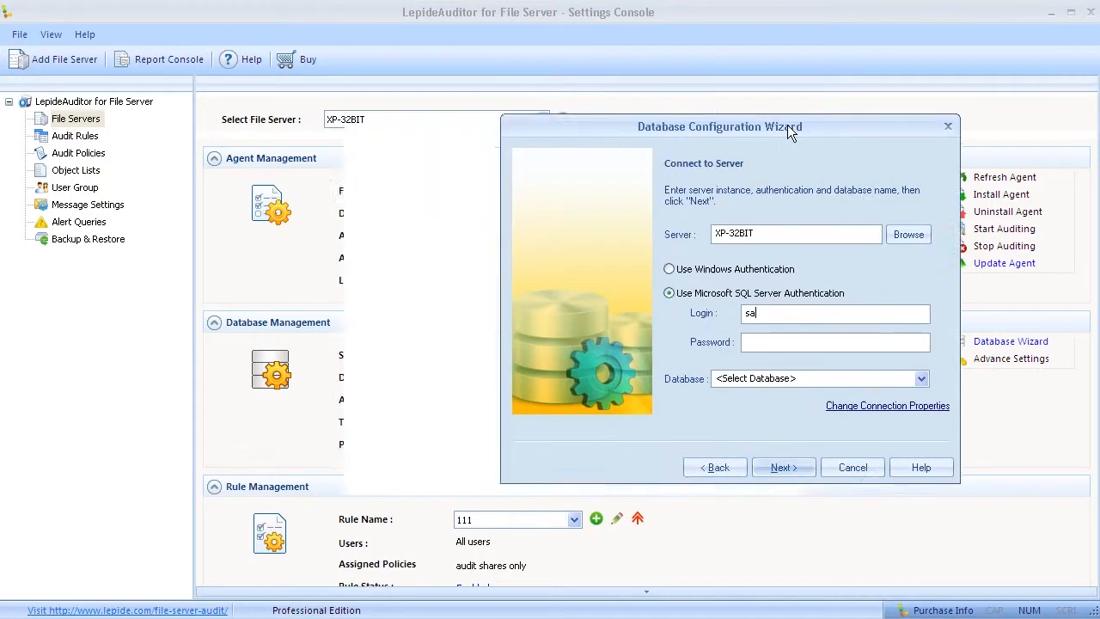
left_click_drag(788, 124, 885, 124)
left_click(894, 233)
type("\\SQLEXPRESS")
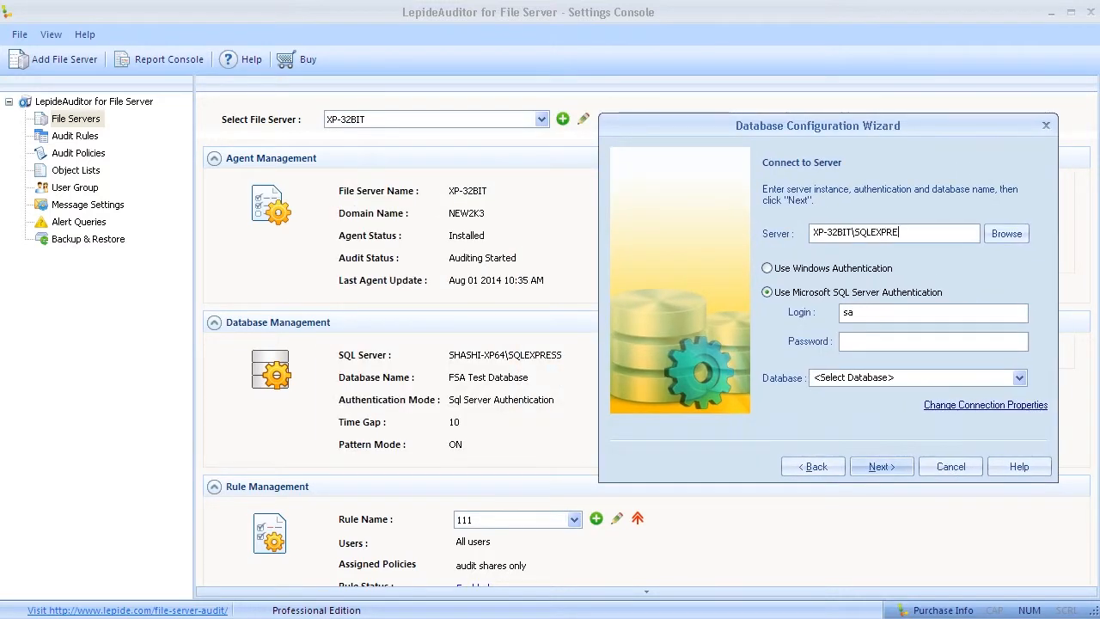
Step: Enter the sa password, choose DB For Training, and apply the new database settings
left_click(933, 342)
type("********")
left_click(1018, 378)
left_click(895, 206)
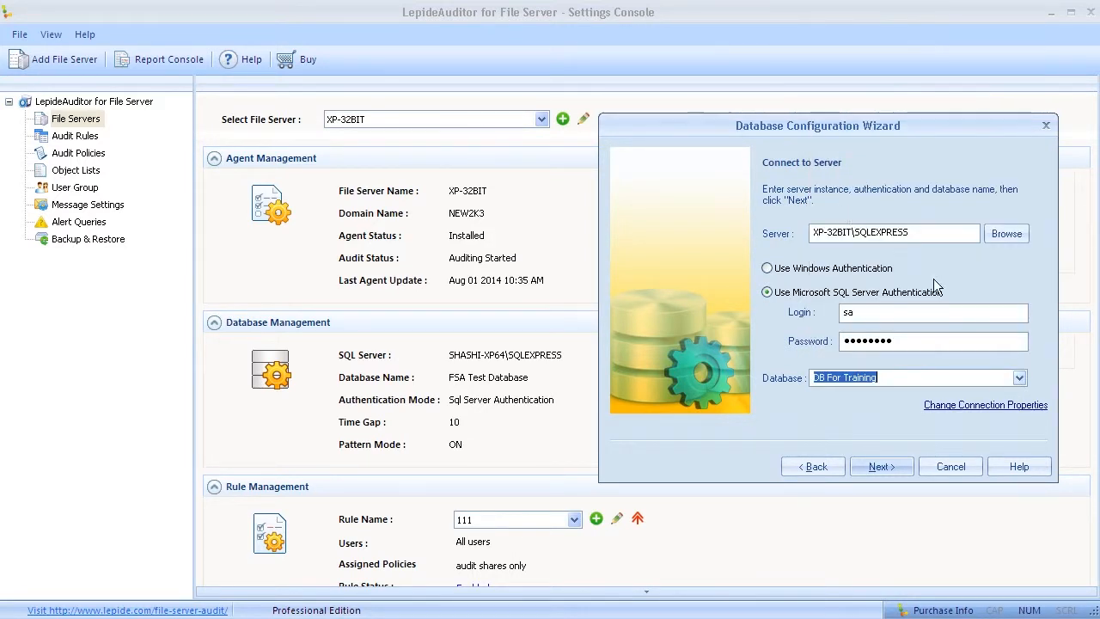
left_click(883, 466)
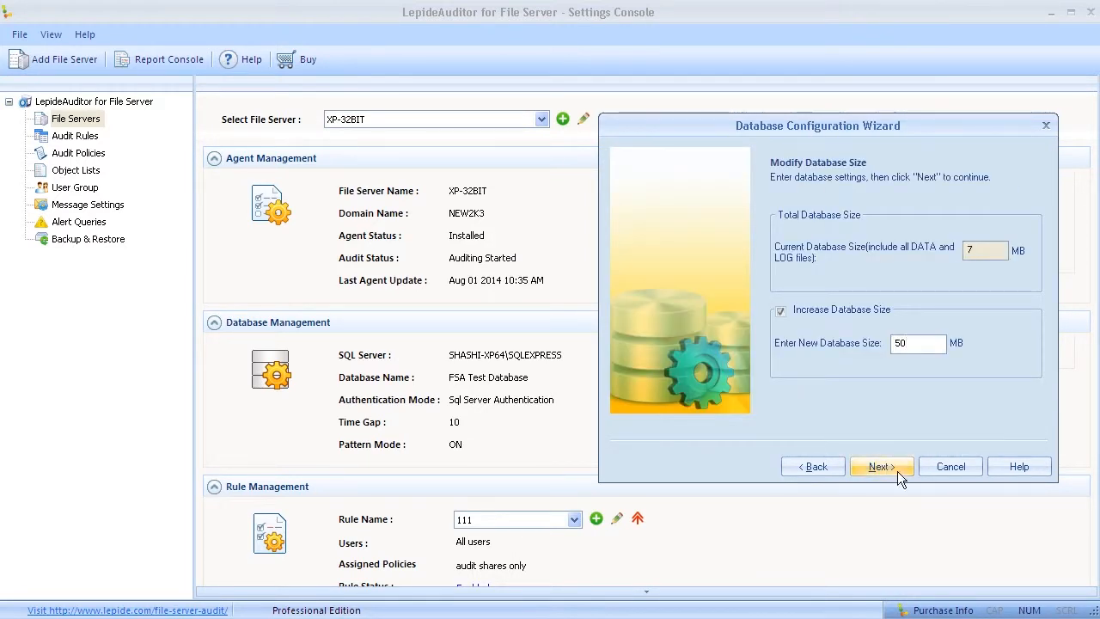
left_click(882, 466)
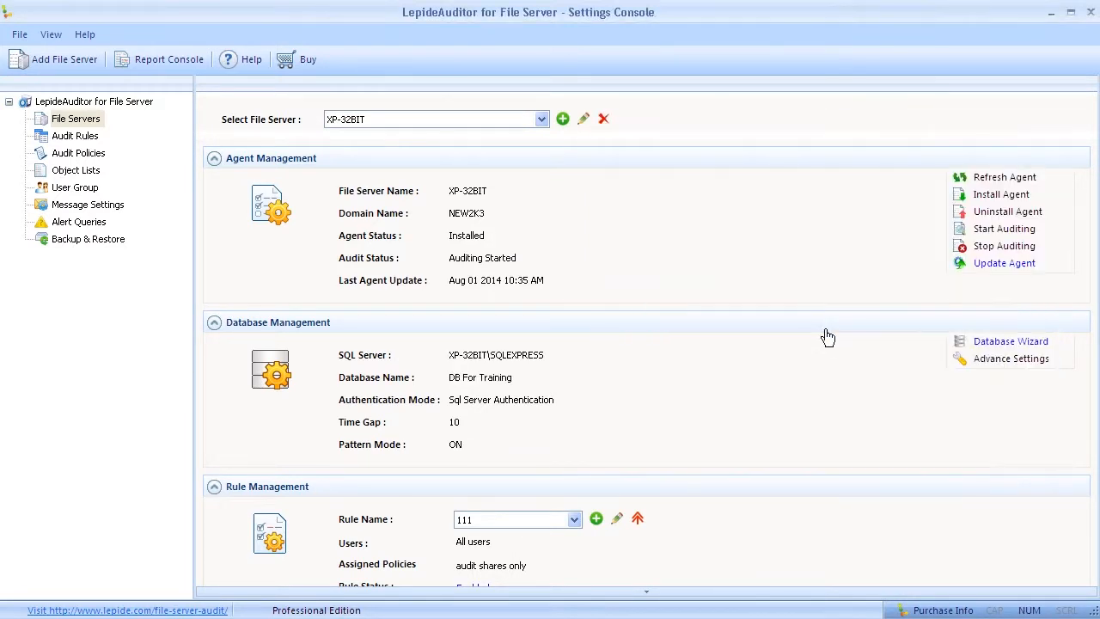
left_click_drag(448, 356, 553, 356)
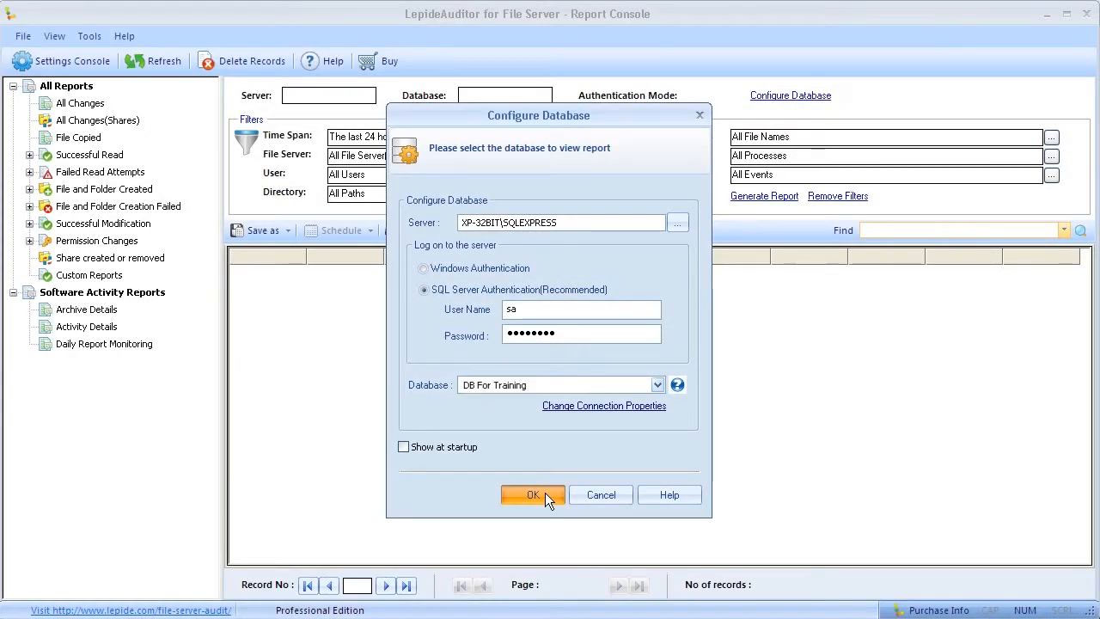
Step: Confirm the report database connection, reload the report, and bring up the Start menu
left_click(545, 496)
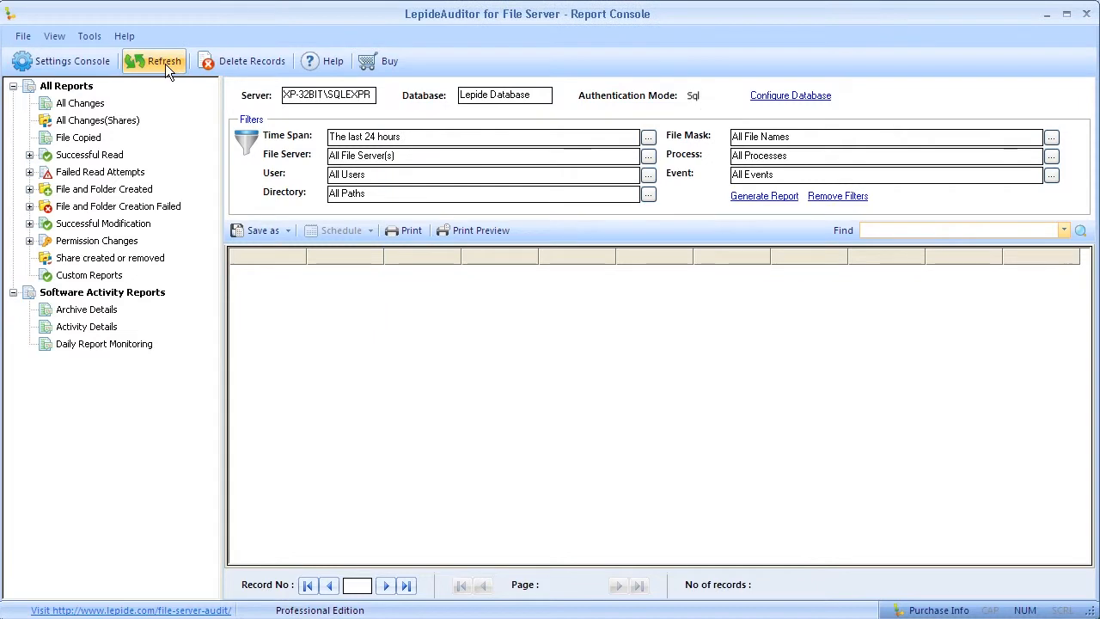
left_click(163, 62)
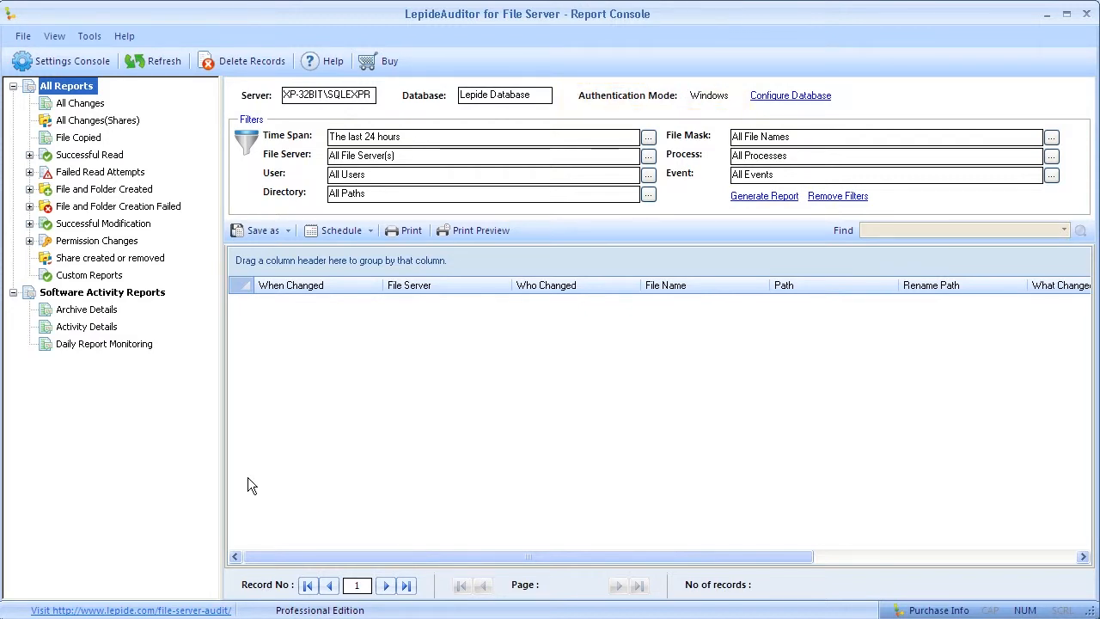
left_click(34, 618)
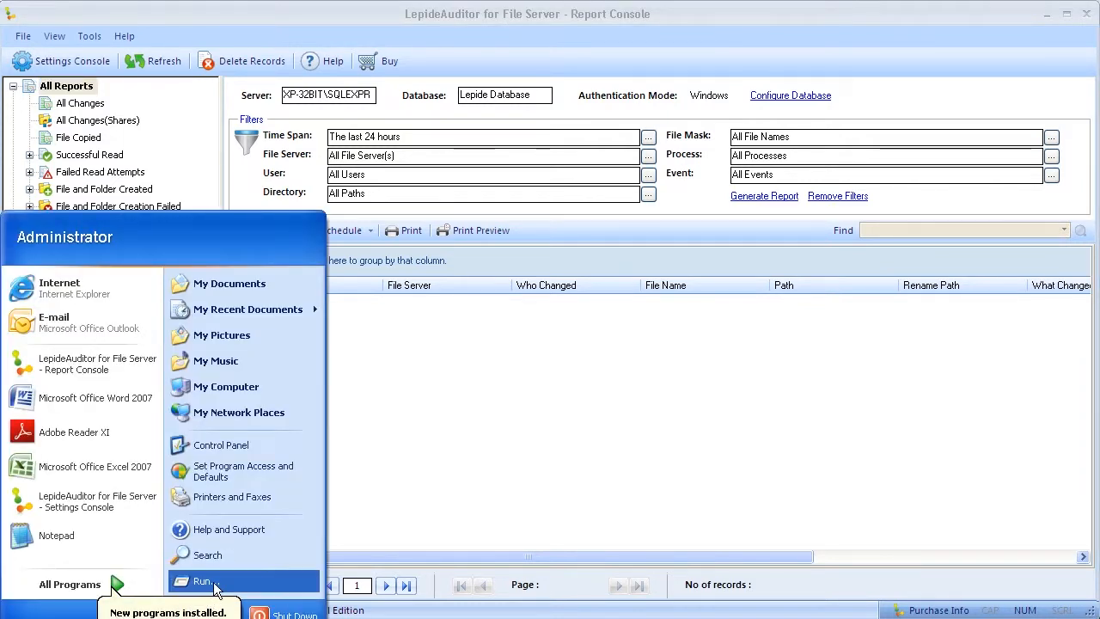
Step: Launch the Services console from Run and maximise its window
left_click(204, 582)
left_click(112, 605)
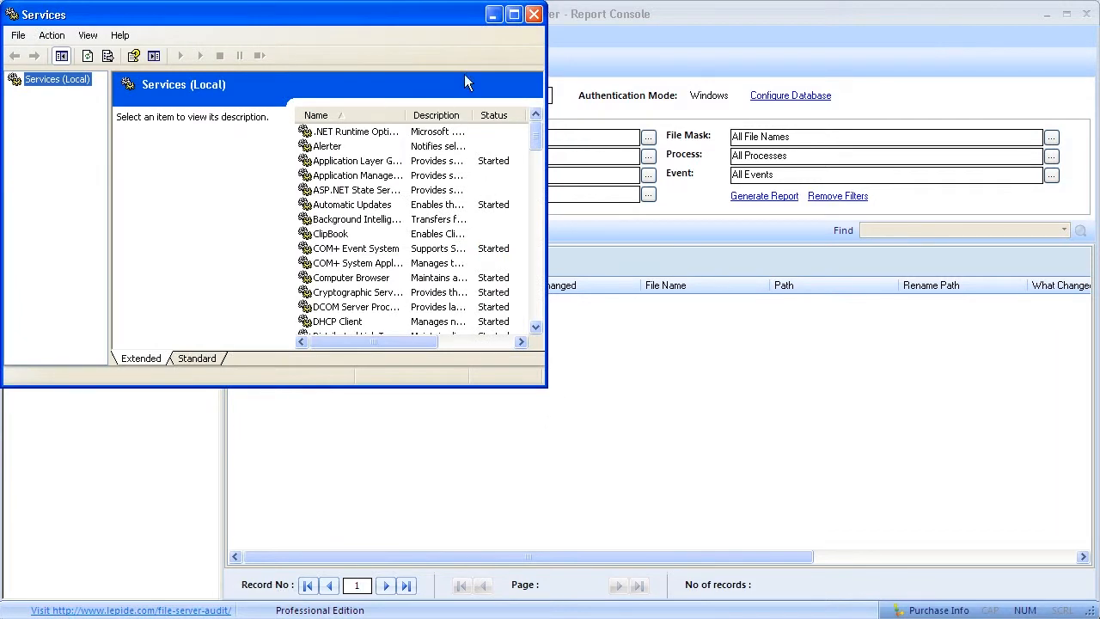
left_click(513, 14)
Step: Set Lepide FSA Service's Log On to This account and browse for a user
left_click(366, 555)
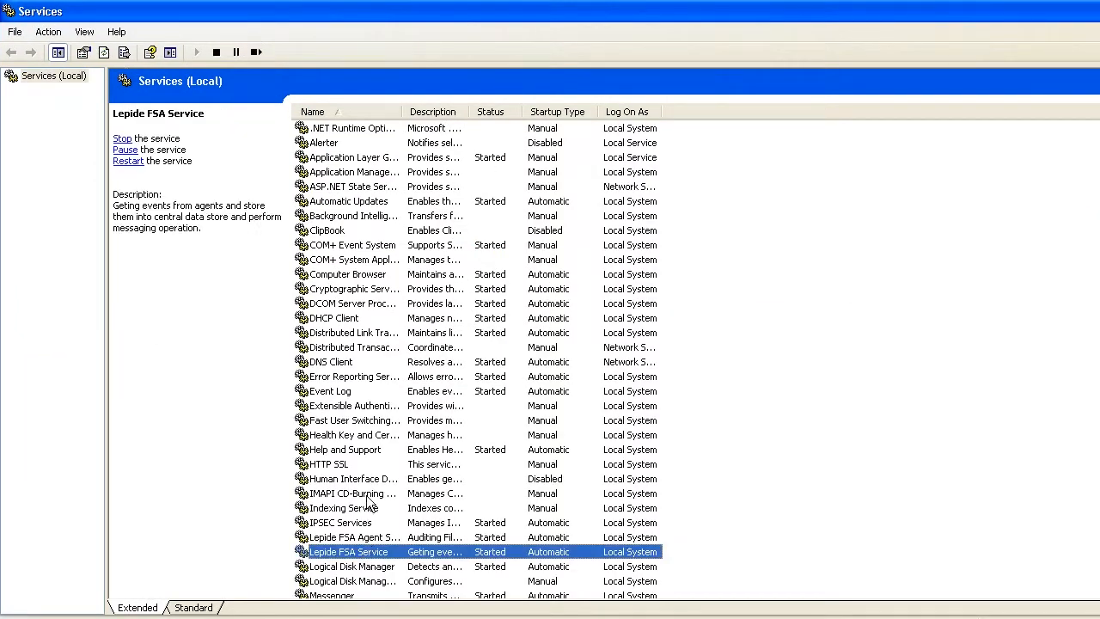
scroll(379, 494, "down", 3)
double_click(371, 424)
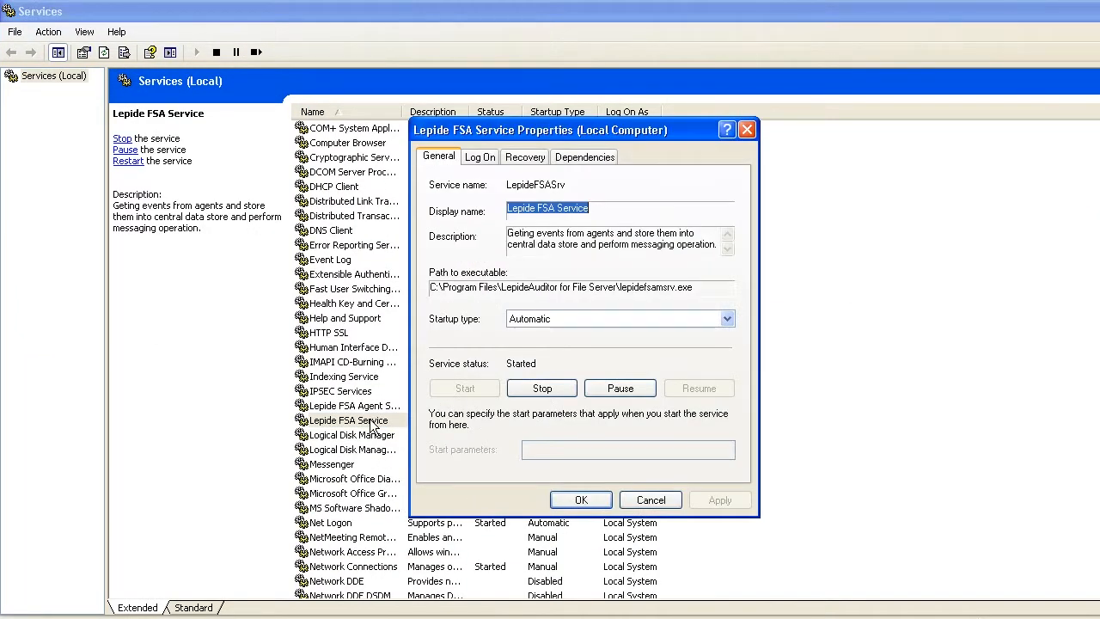
left_click(483, 160)
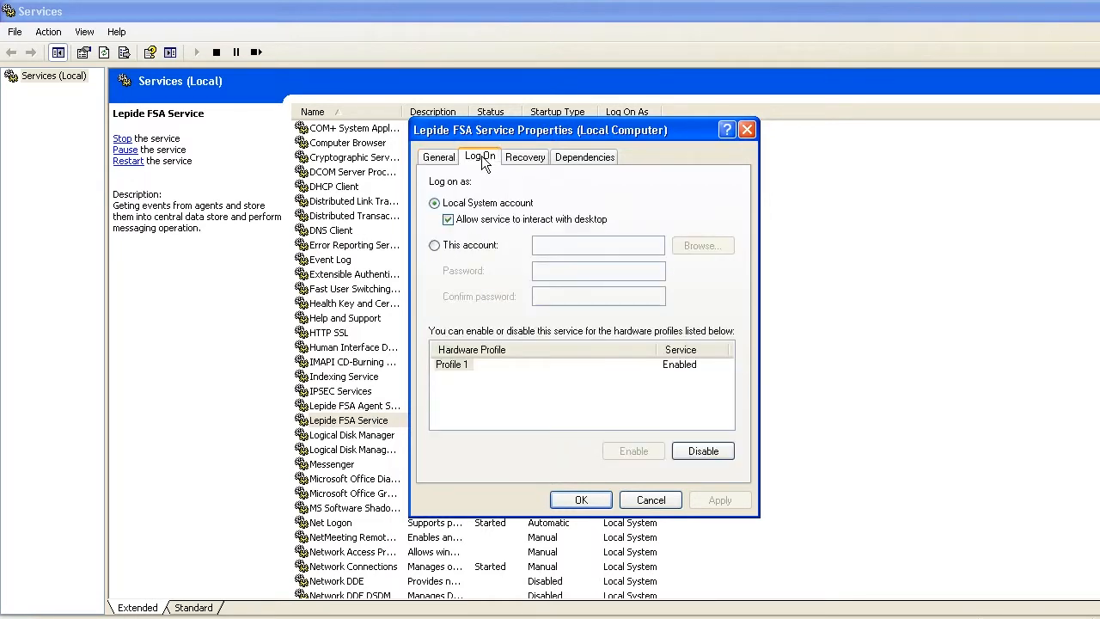
left_click(435, 247)
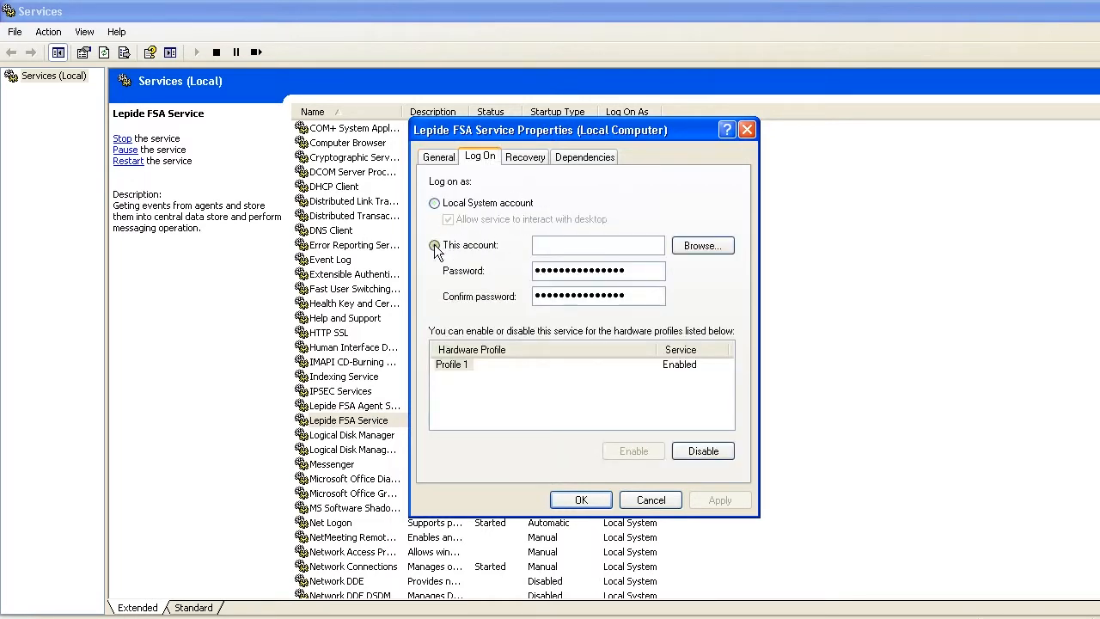
left_click(702, 247)
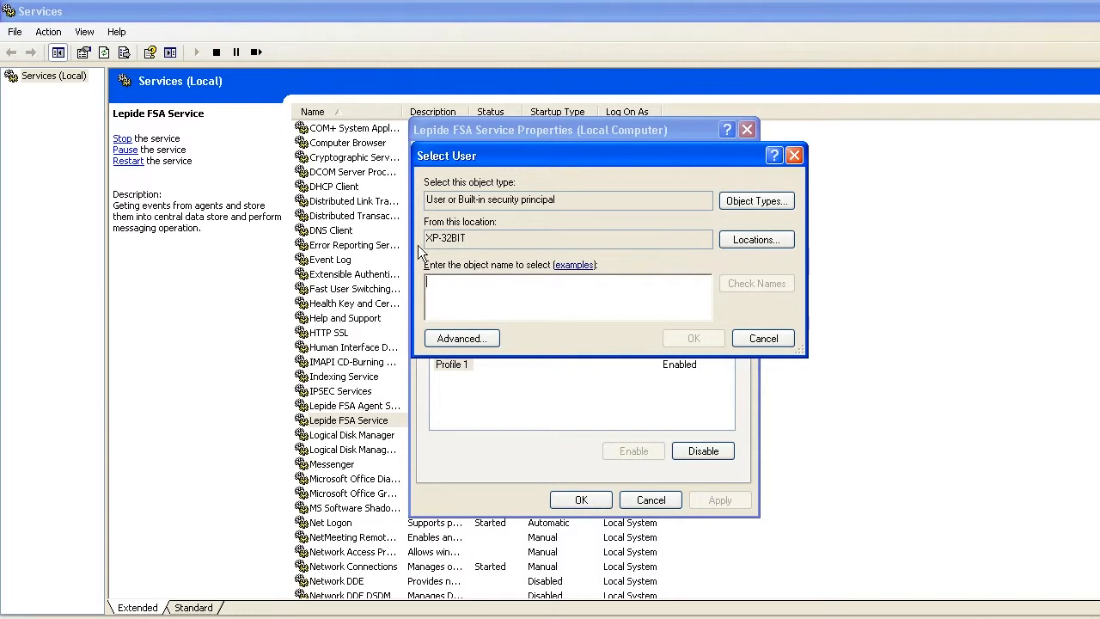
Step: Search the Entire Directory and select NEW2K3\Administrator as the log-on account
left_click(756, 240)
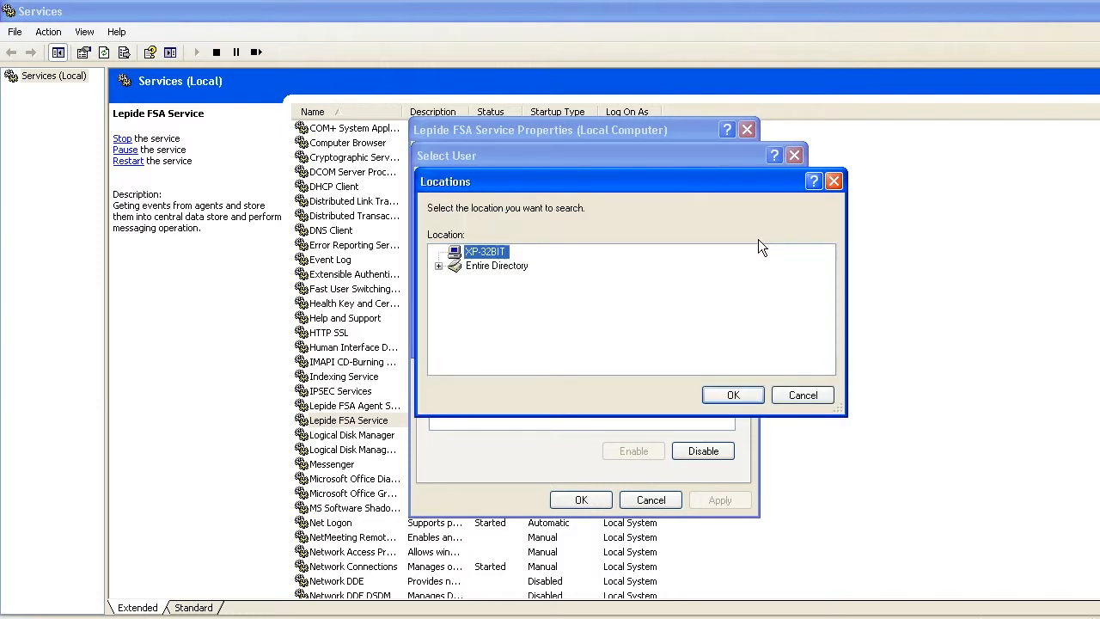
left_click(490, 266)
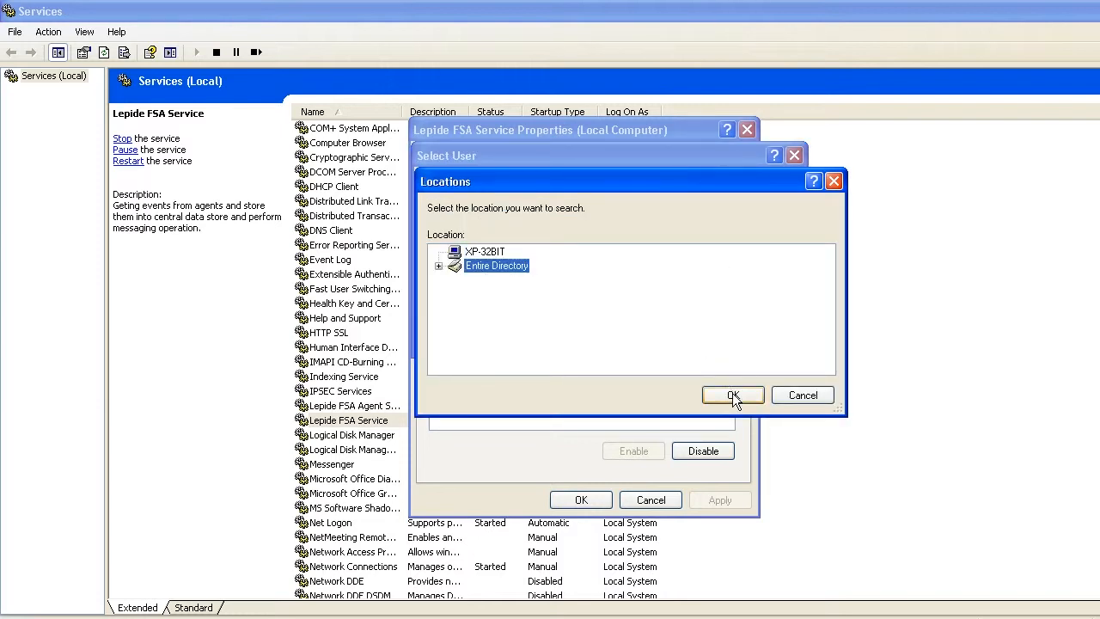
left_click(733, 395)
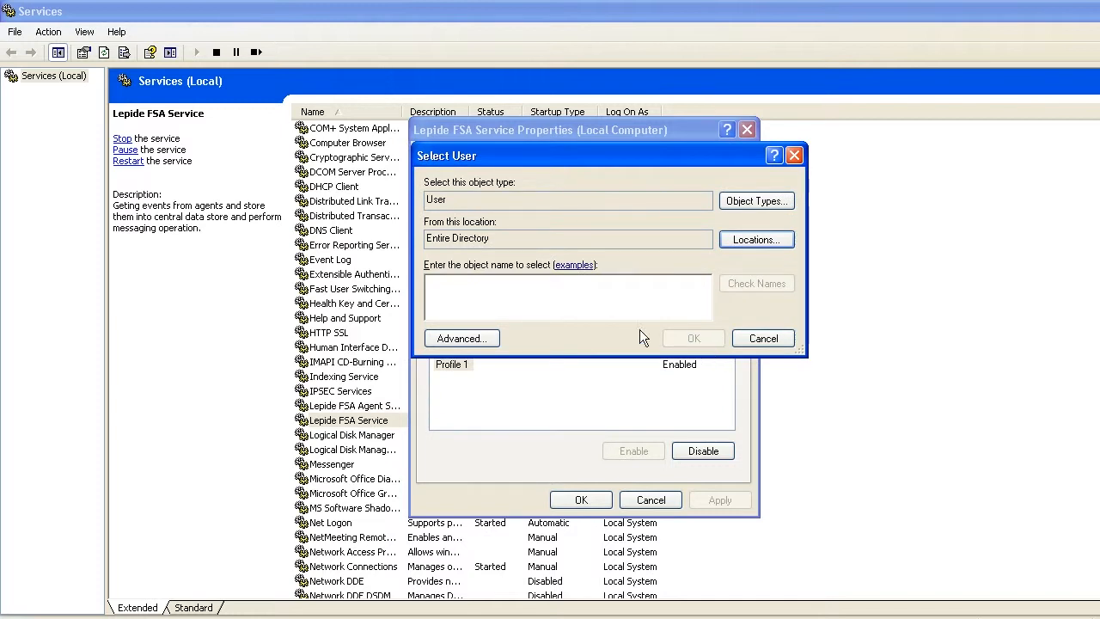
left_click(473, 338)
left_click_drag(647, 147, 623, 95)
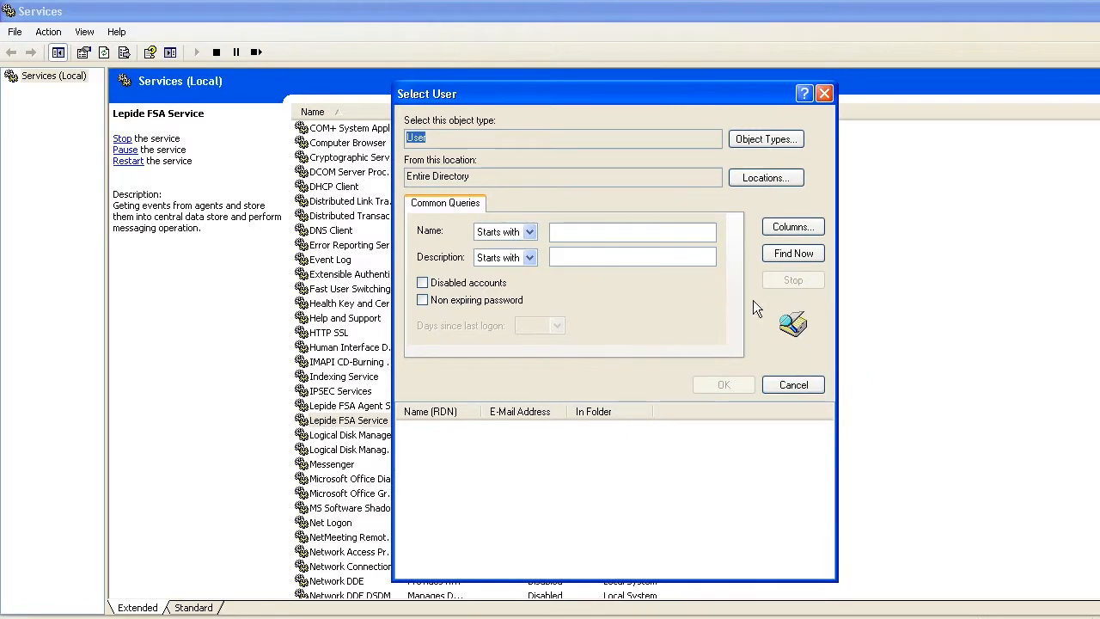
left_click(794, 253)
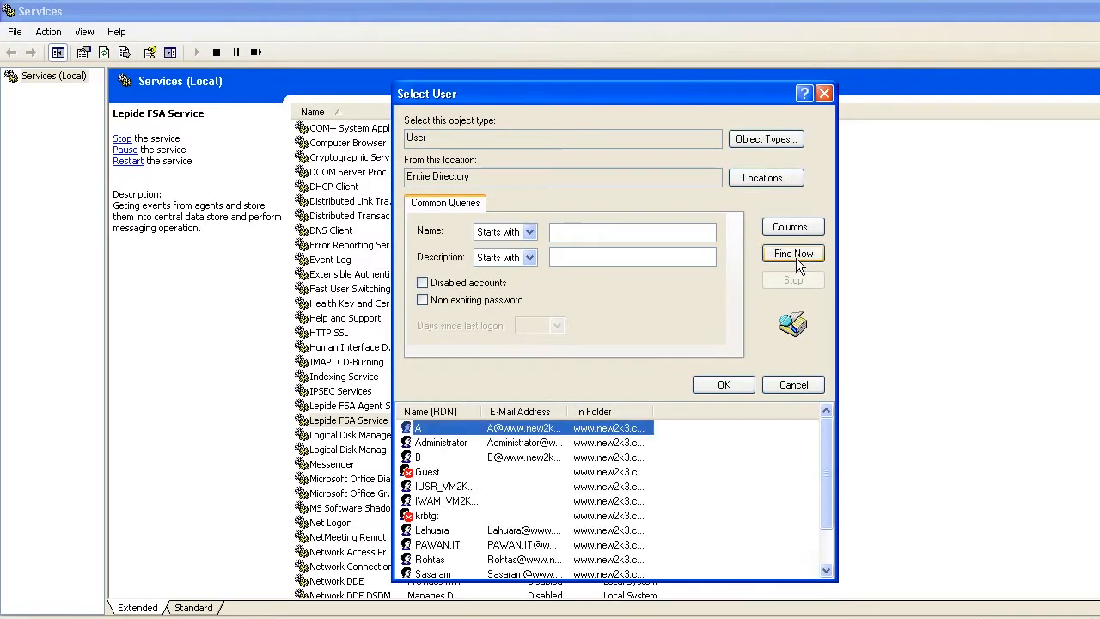
left_click(474, 443)
left_click(723, 385)
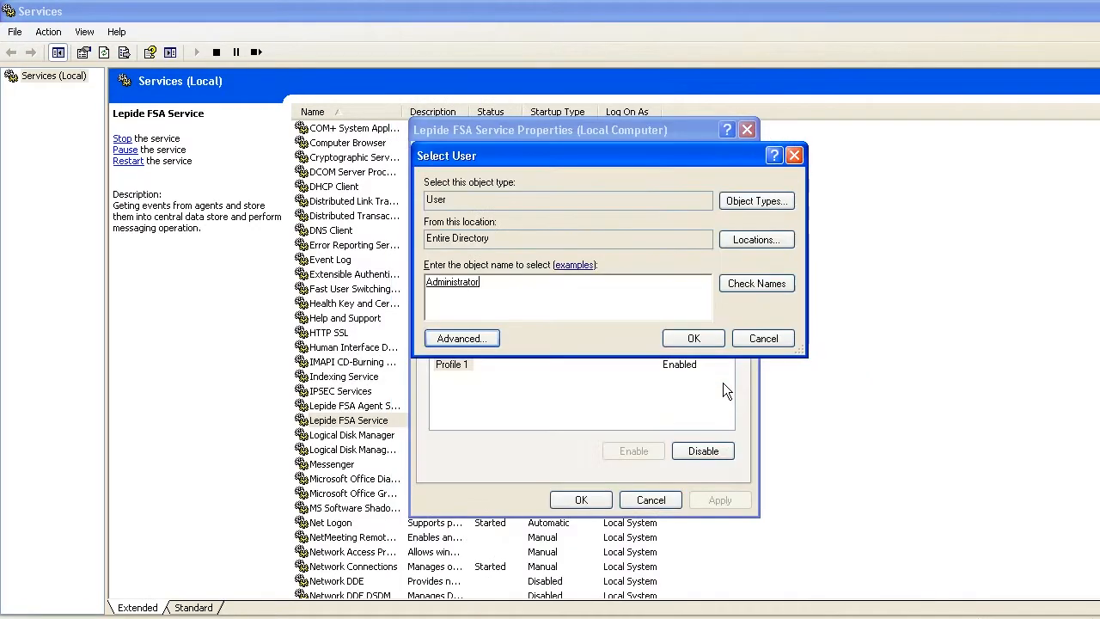
left_click(693, 339)
Step: Enter and confirm the Administrator account password
key("Tab")
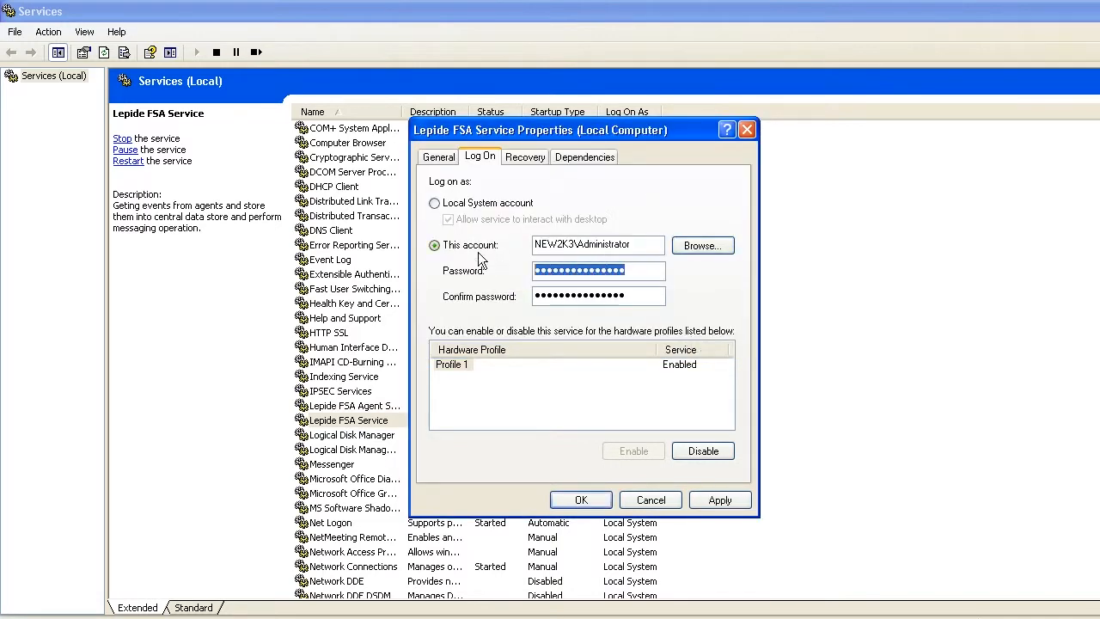
type("password")
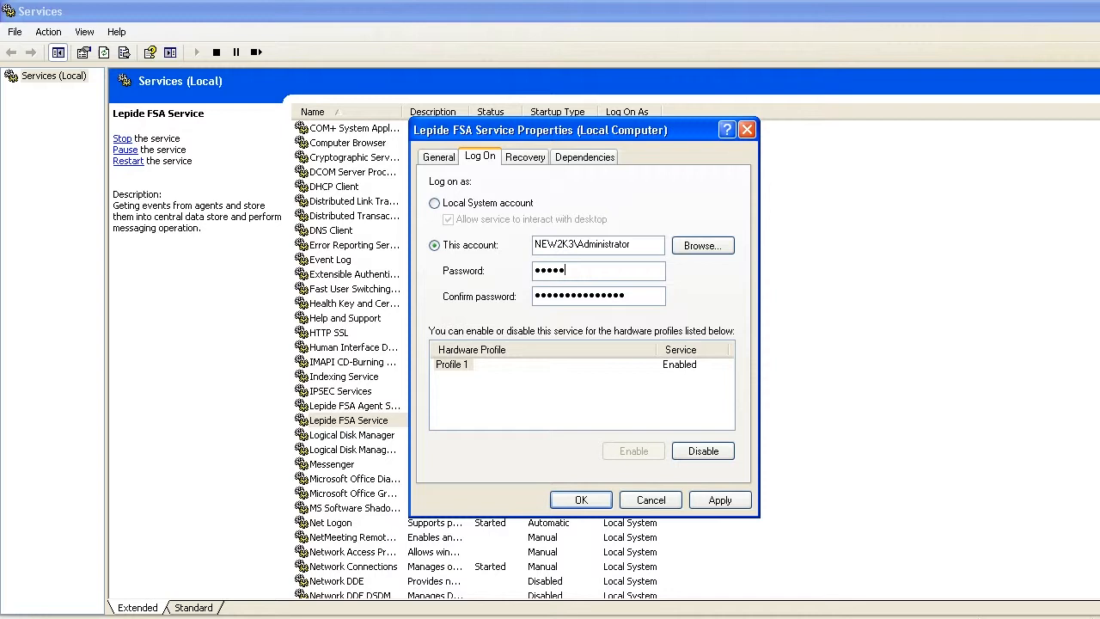
key("Tab")
type("pa")
Step: Apply the new log-on account and close the Lepide FSA Service properties
left_click(719, 499)
left_click(584, 375)
left_click(585, 501)
Step: Restart the Lepide FSA Service and refresh the Report Console to show 12 audit records
right_click(397, 420)
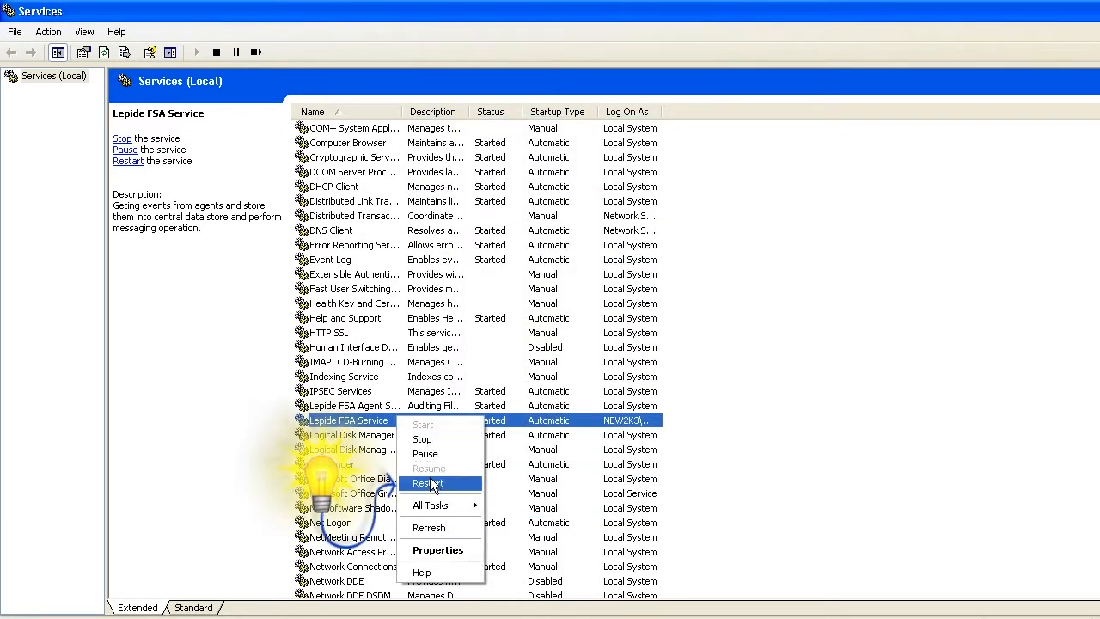
left_click(434, 482)
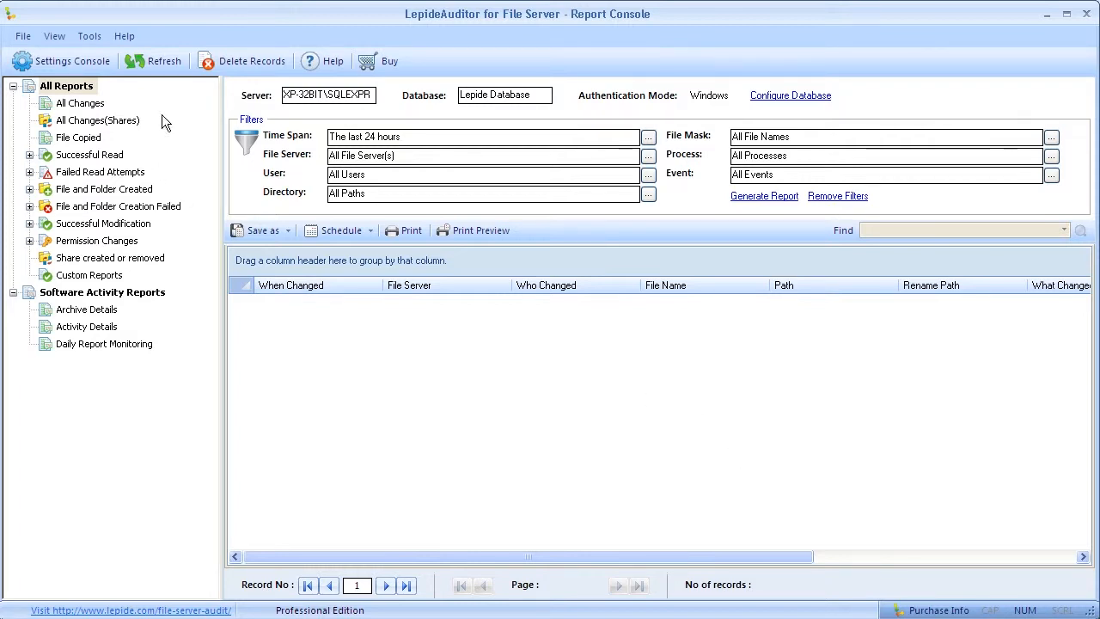
left_click(154, 60)
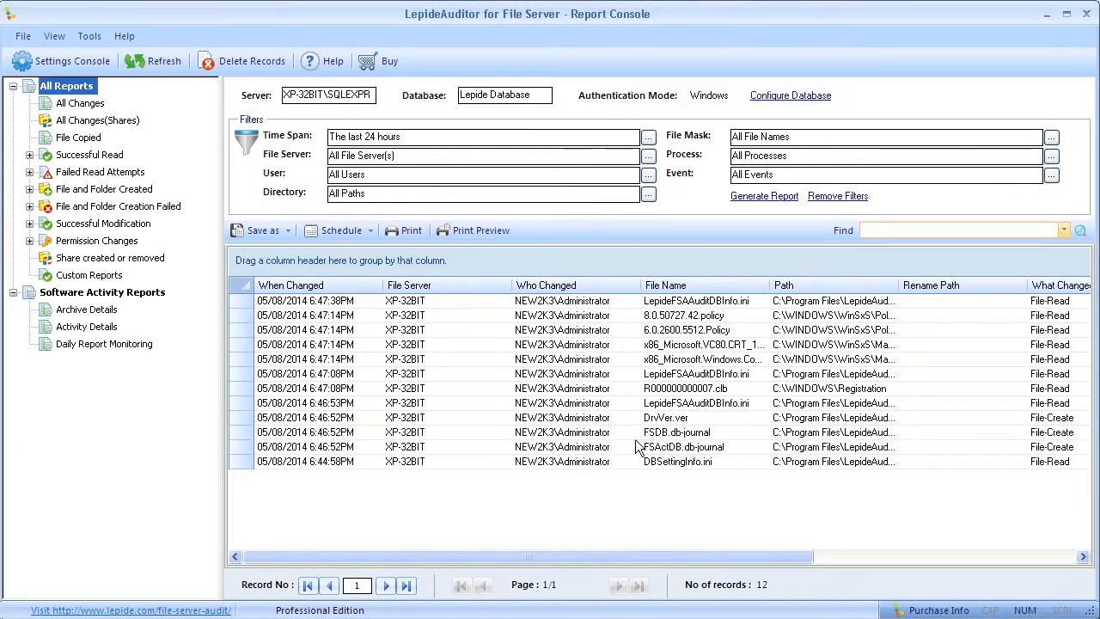